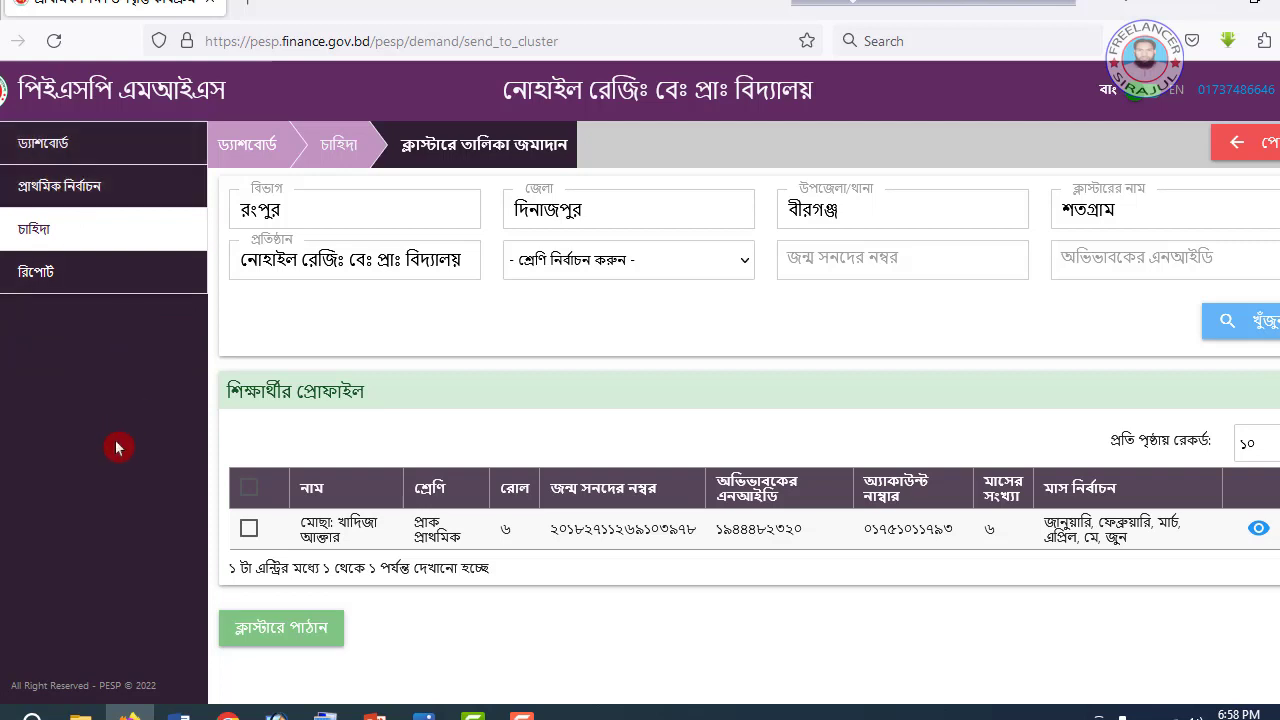
double_click(82, 190)
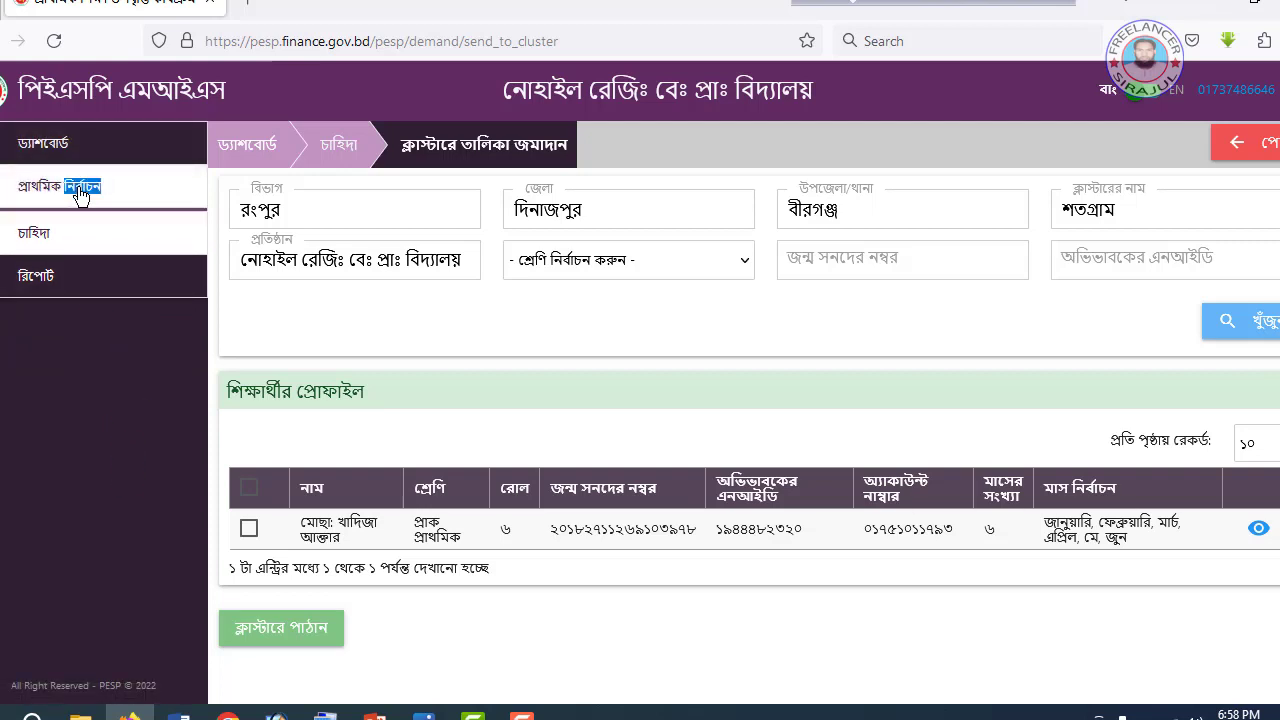
click(122, 199)
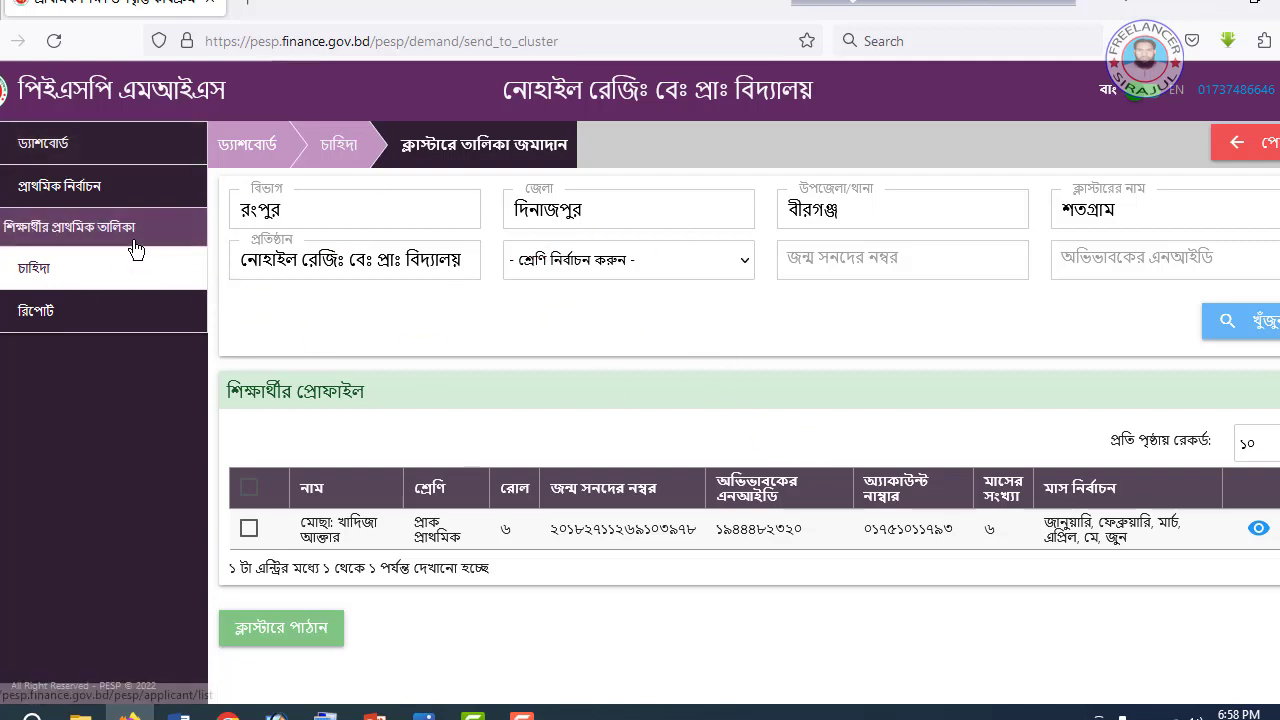
click(92, 196)
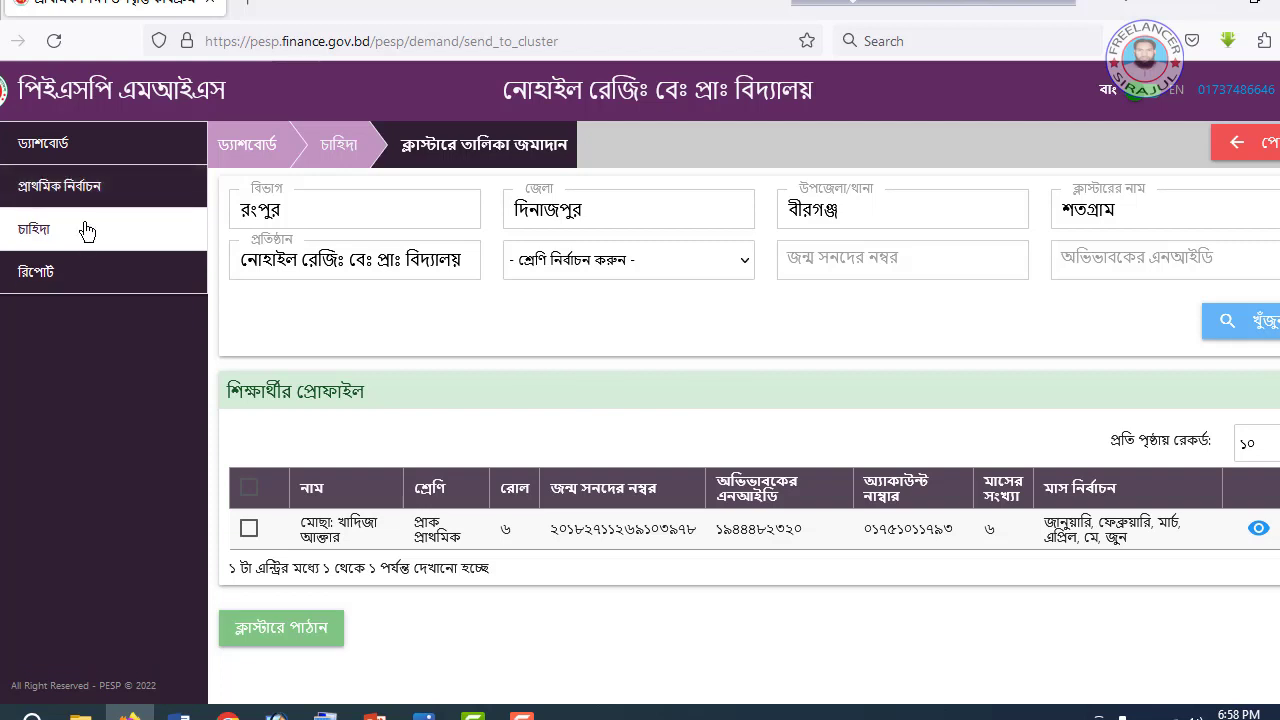
click(80, 229)
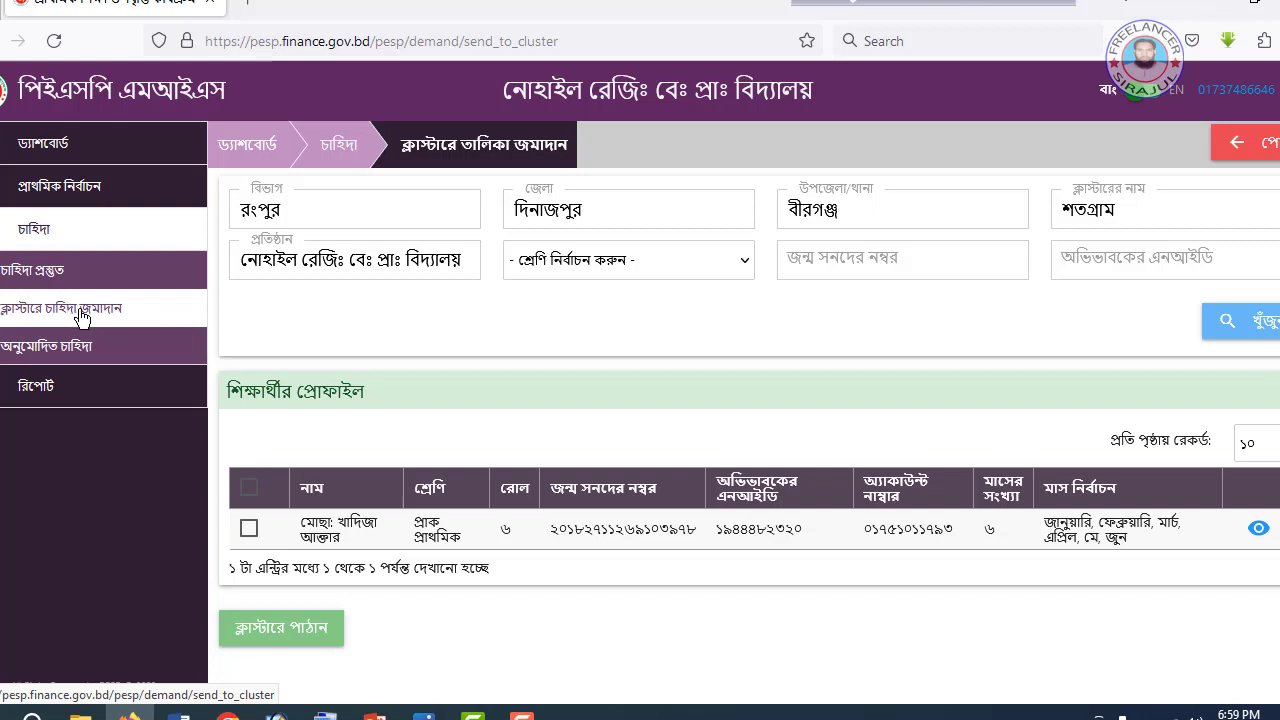
click(53, 390)
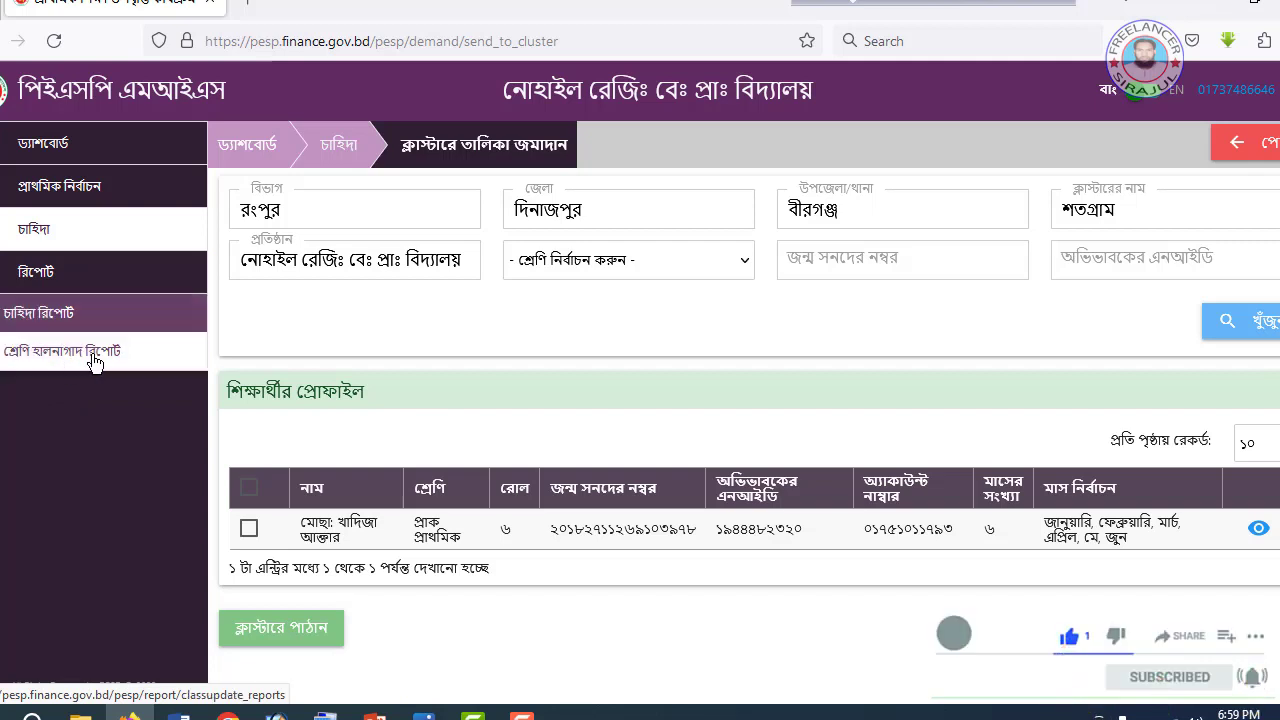
Open the চাহিদা প্রস্তুত page and set the student list to ১০০ records per page.
click(66, 232)
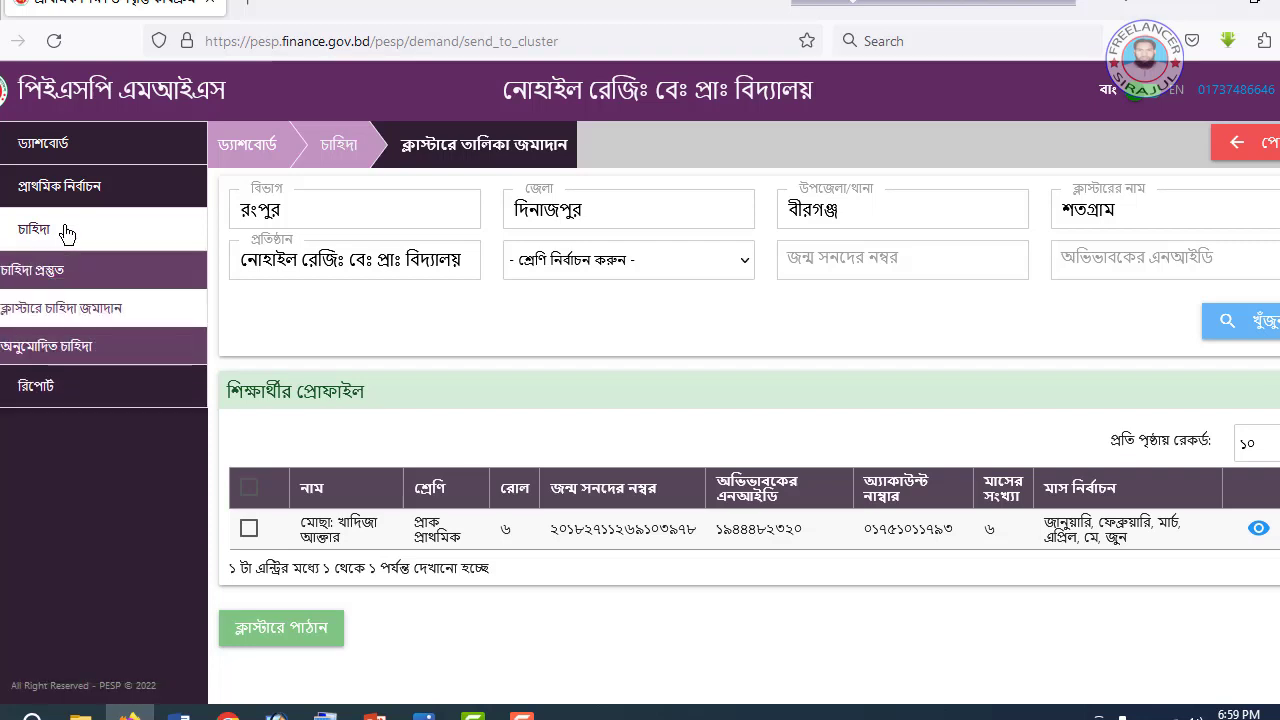
click(42, 274)
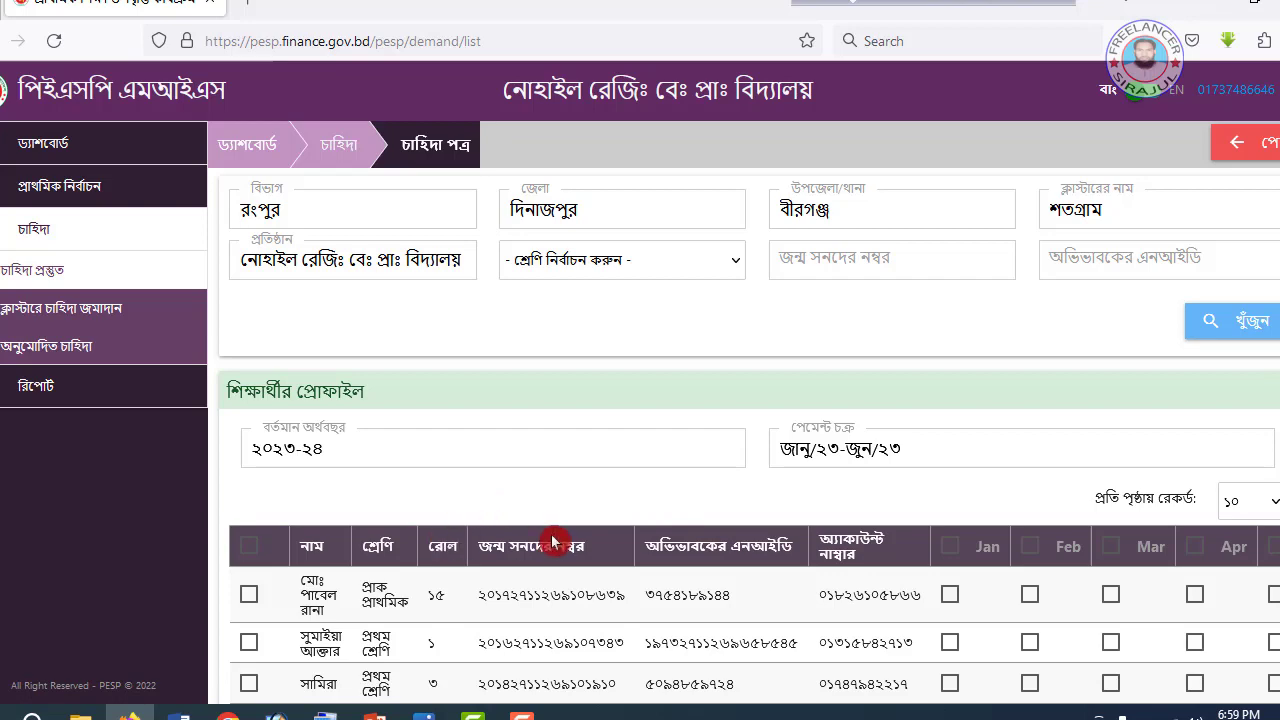
scroll(555, 541, down, 3)
scroll(555, 541, down, 1)
scroll(555, 541, up, 4)
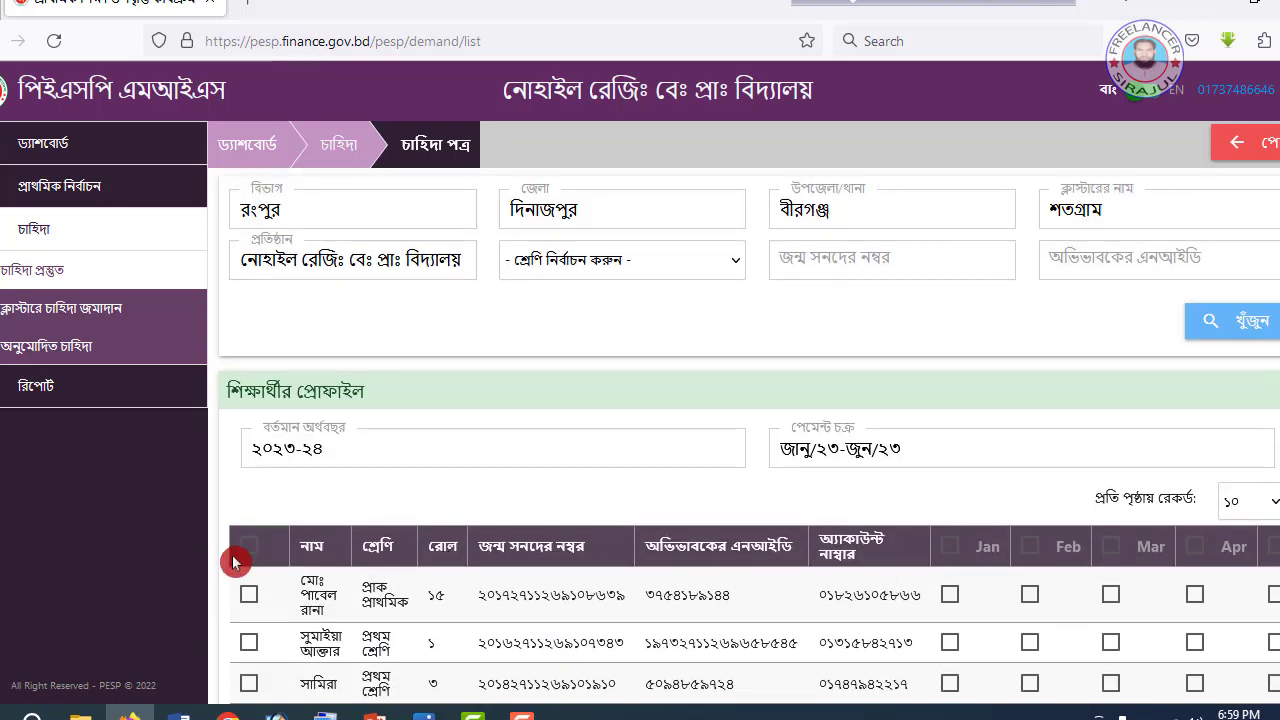
scroll(250, 565, down, 4)
click(443, 534)
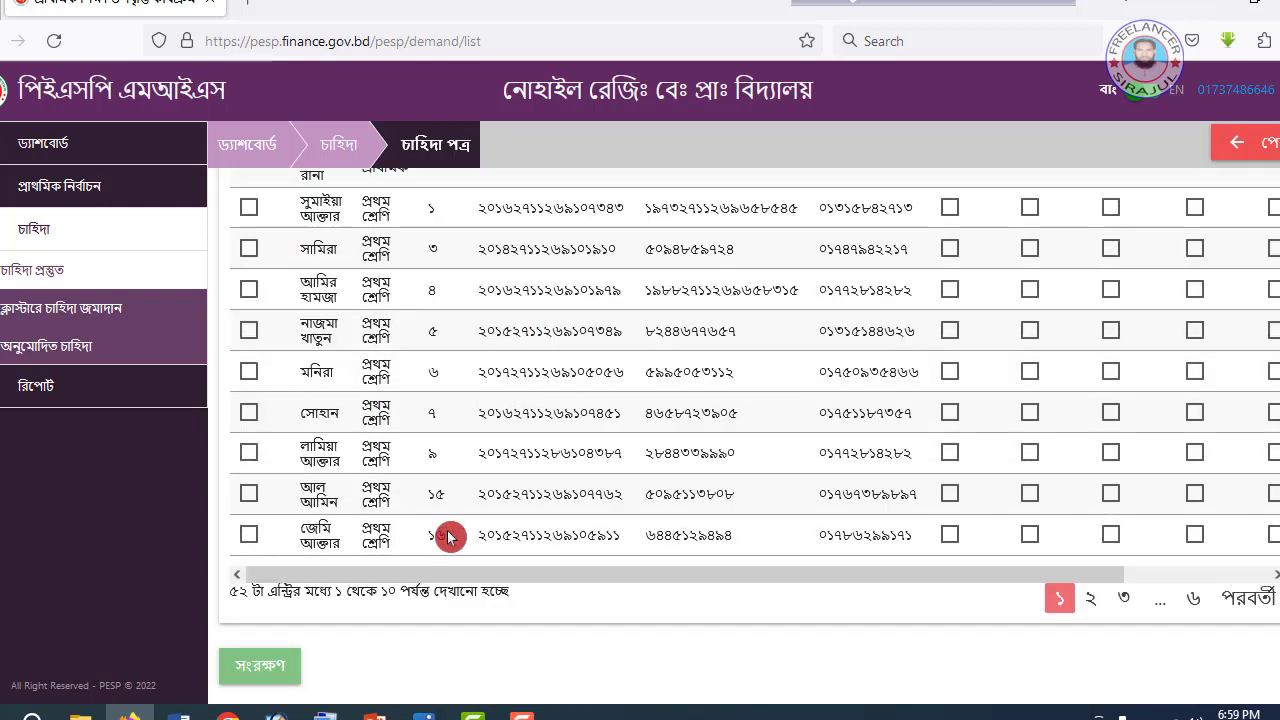
scroll(447, 536, up, 4)
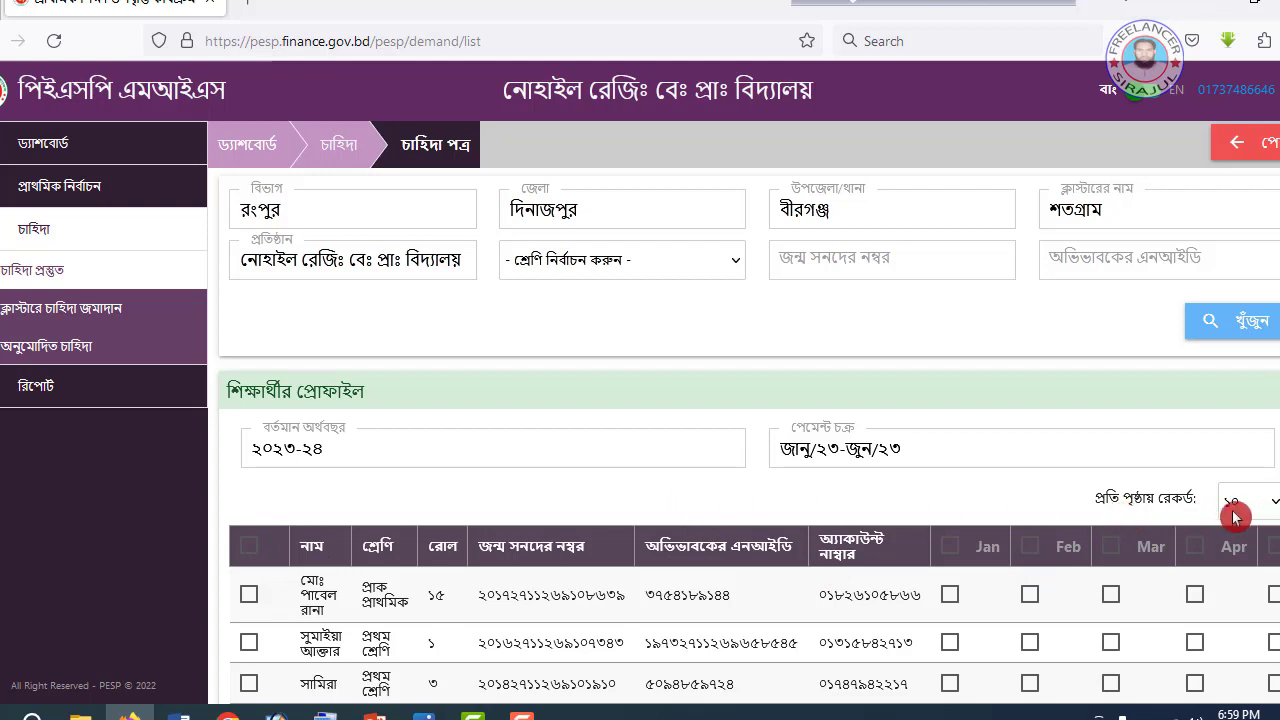
click(1275, 508)
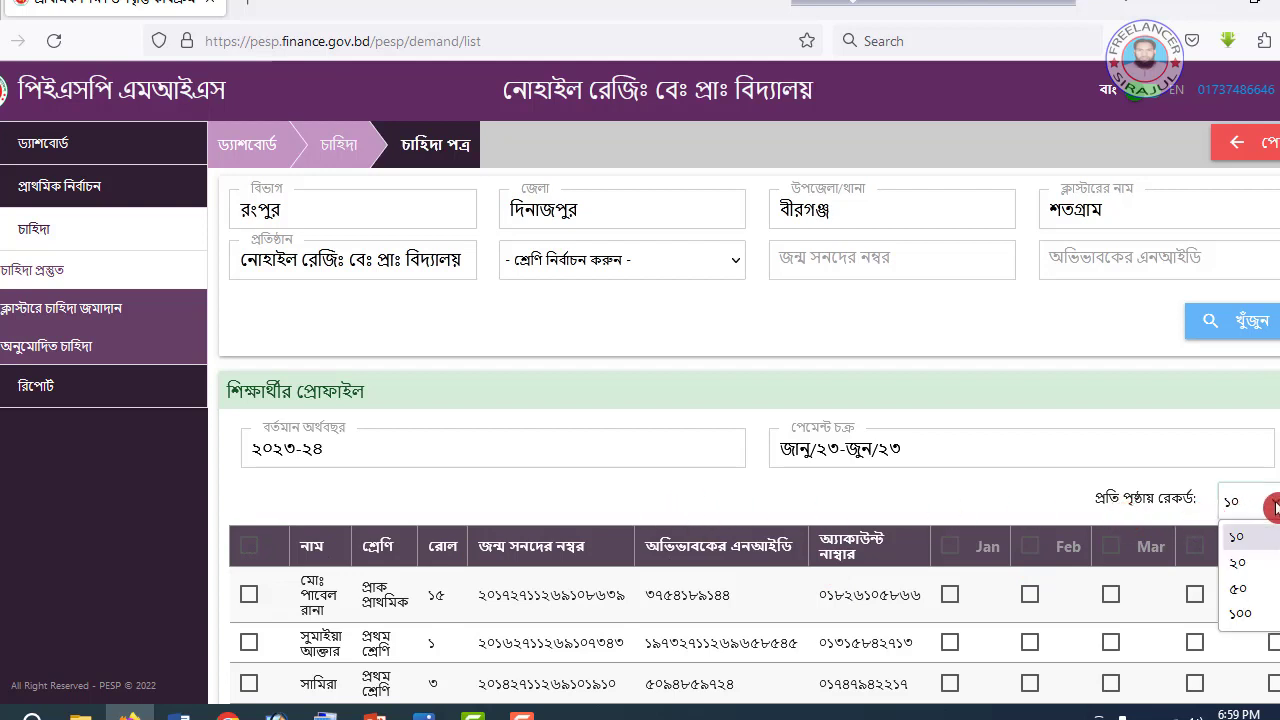
click(1247, 622)
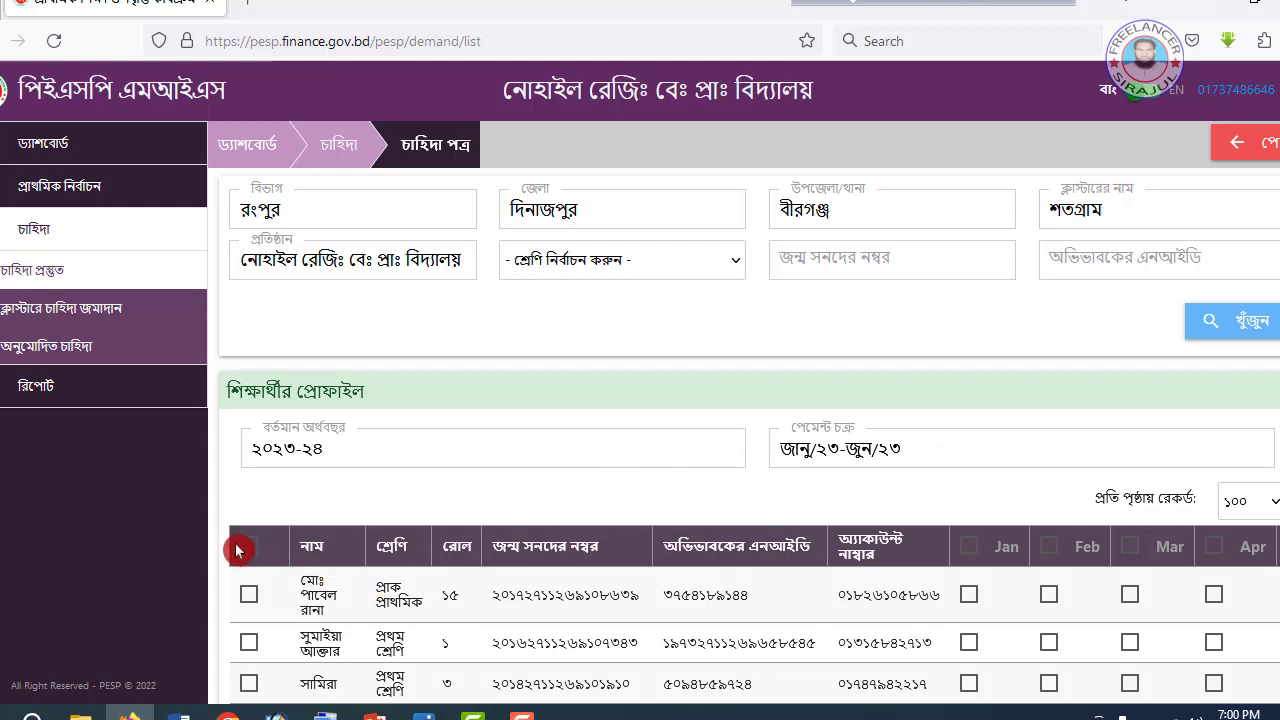
Select every student in the list at once, check the selection down the list, and clear it again.
scroll(325, 577, down, 1)
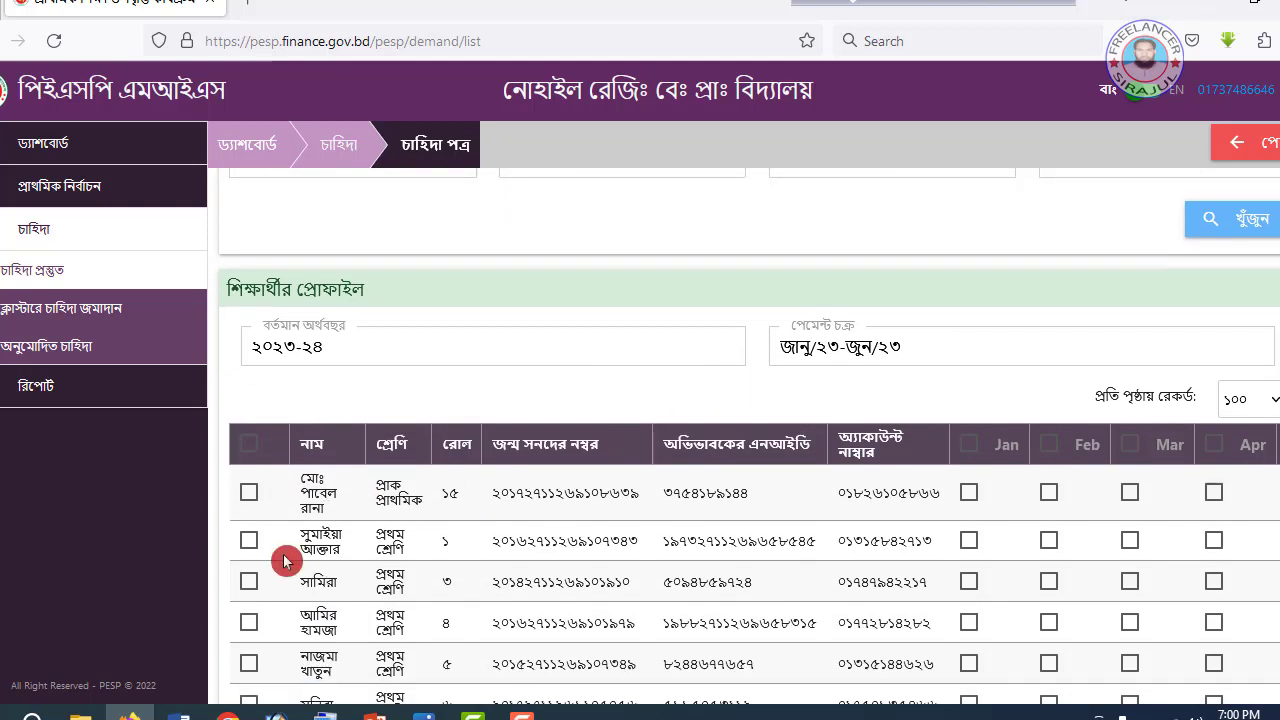
click(251, 452)
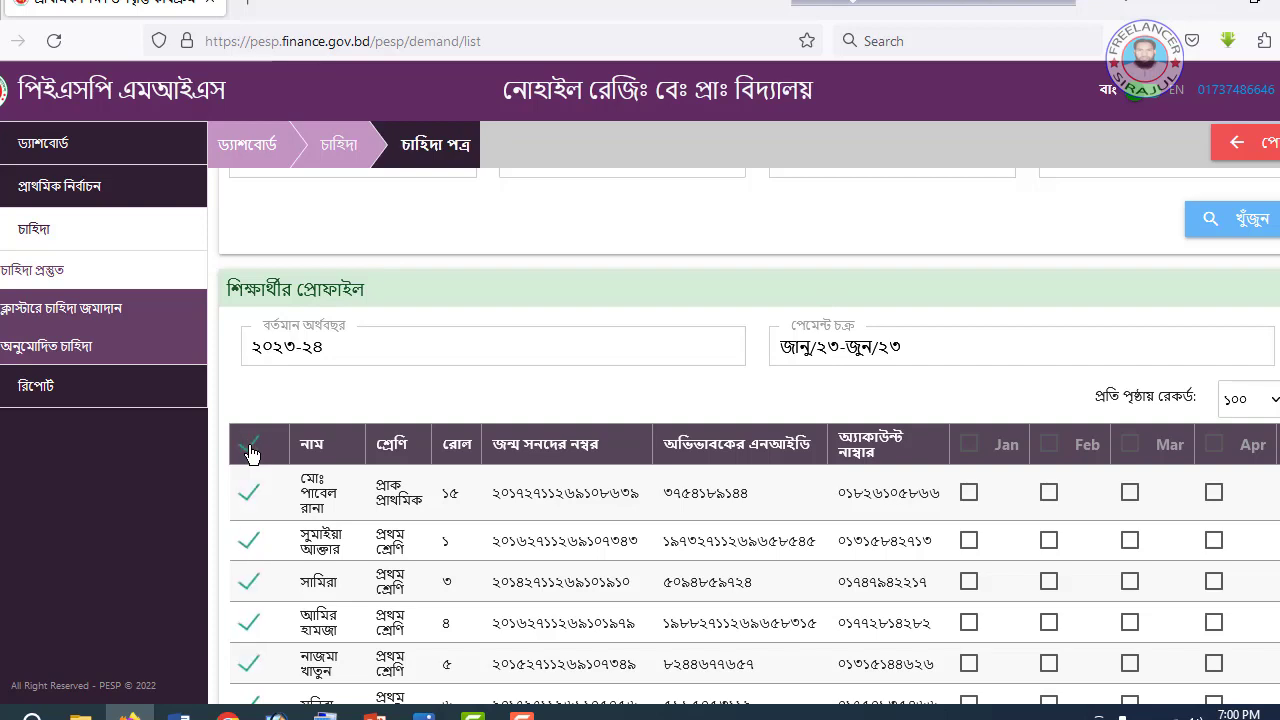
scroll(259, 521, down, 4)
scroll(258, 520, down, 10)
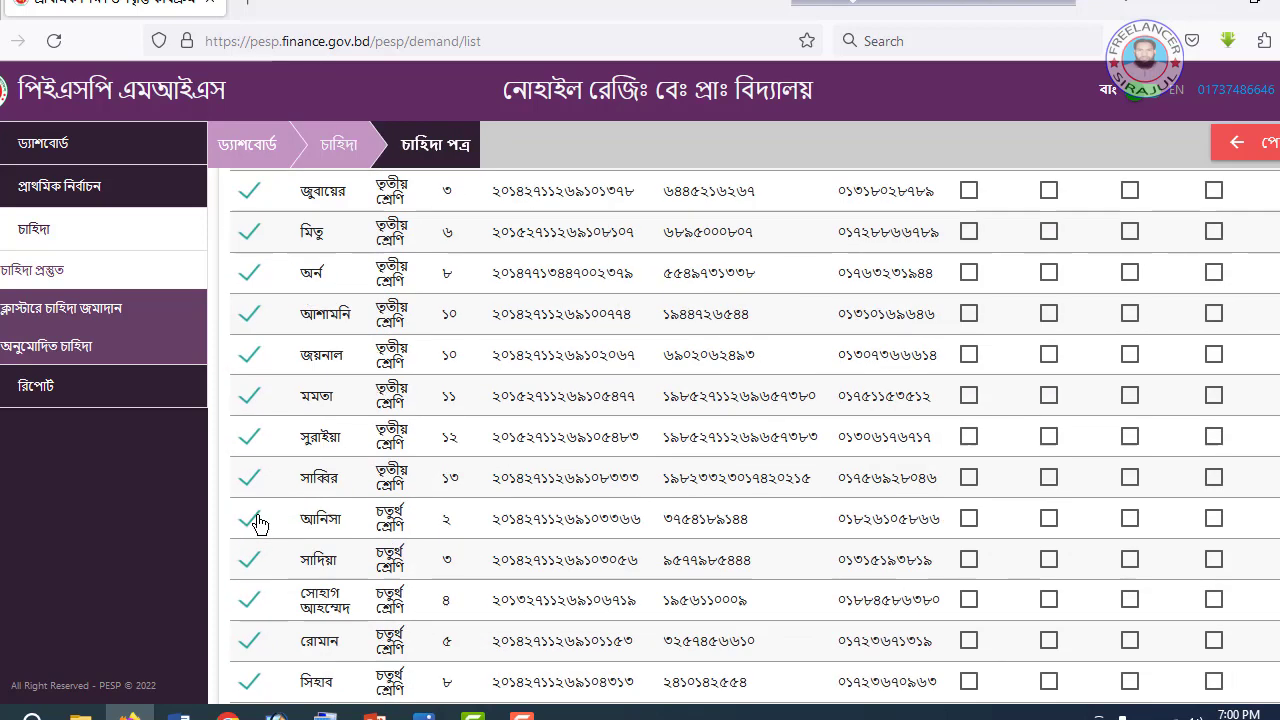
scroll(257, 543, down, 6)
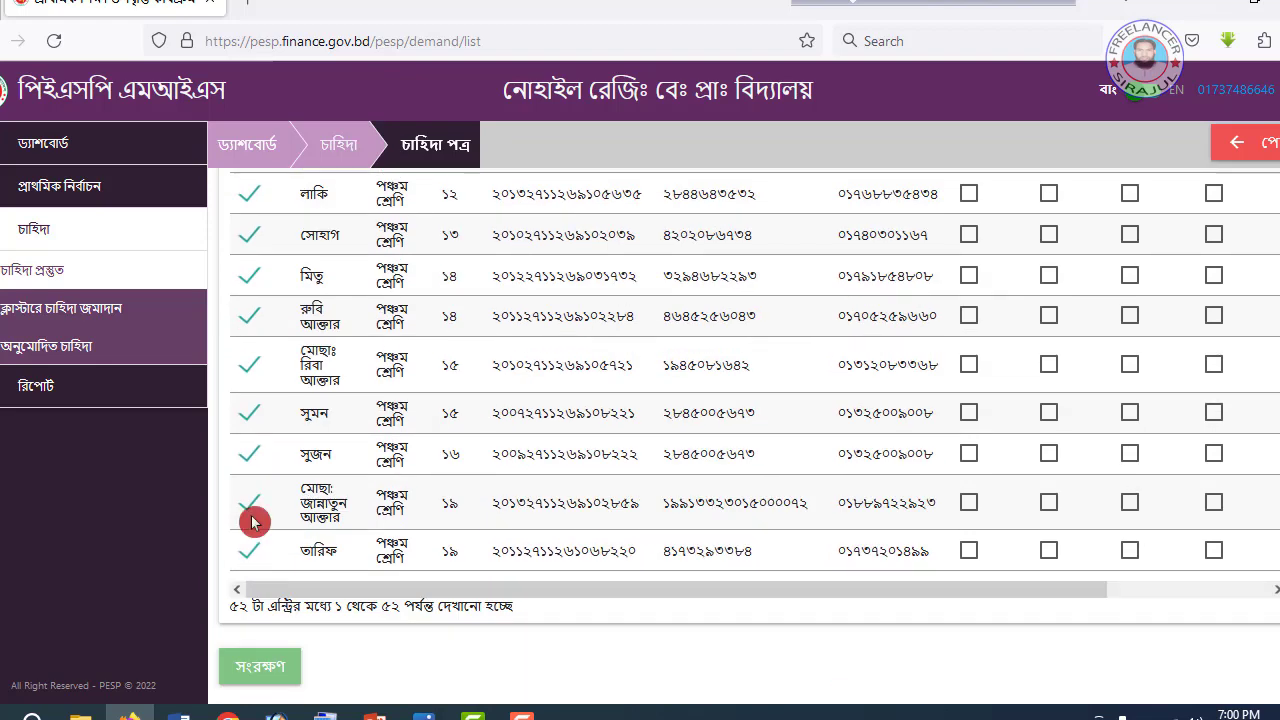
scroll(250, 509, up, 20)
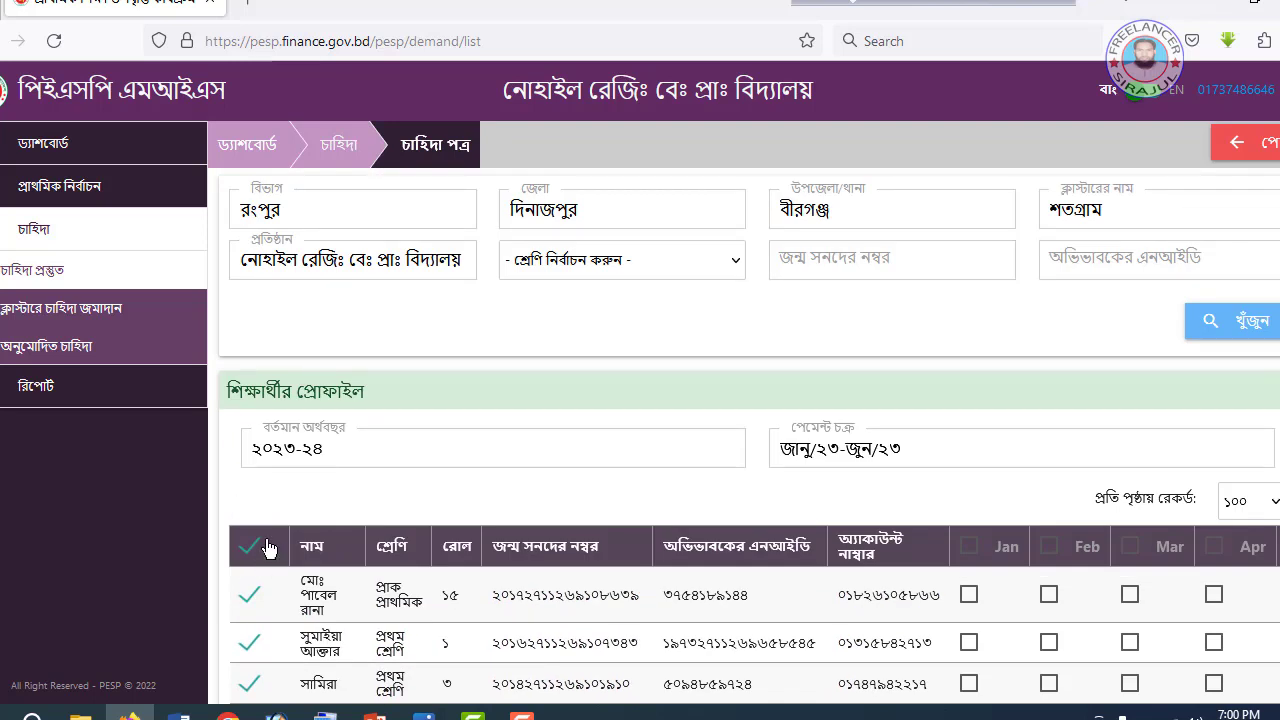
click(253, 556)
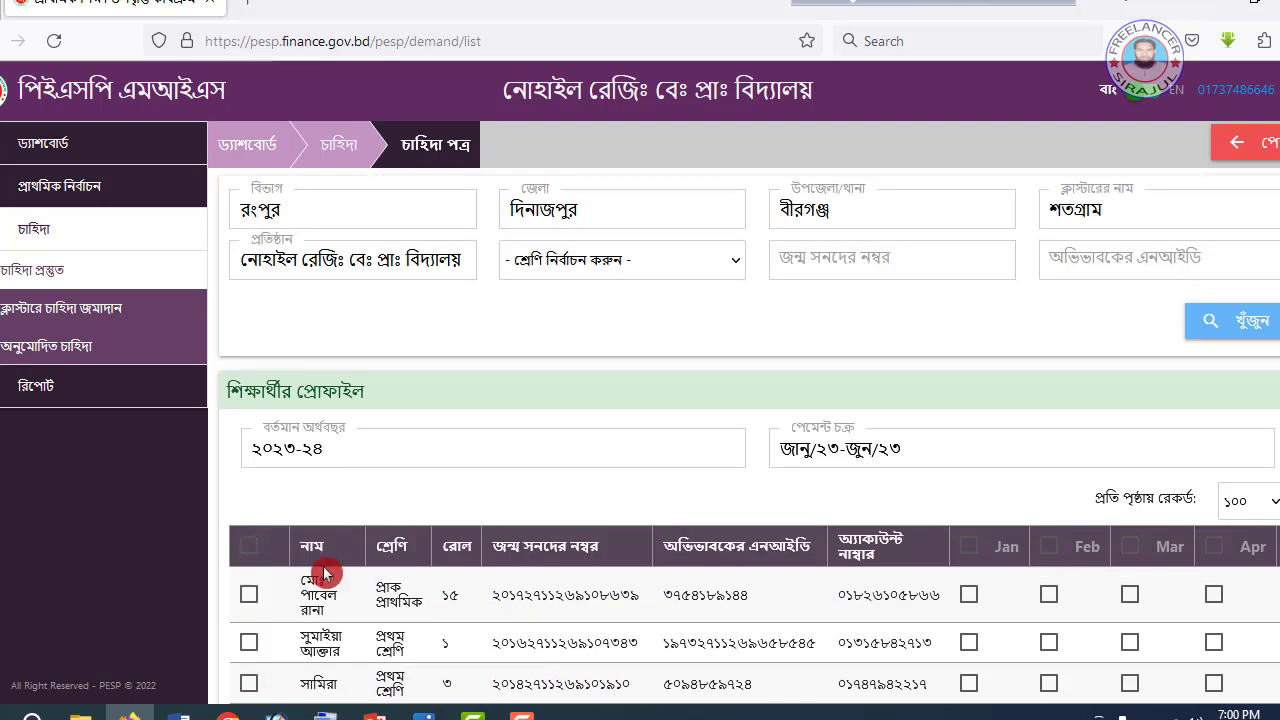
Select the first five students in the demand list individually.
scroll(373, 557, down, 2)
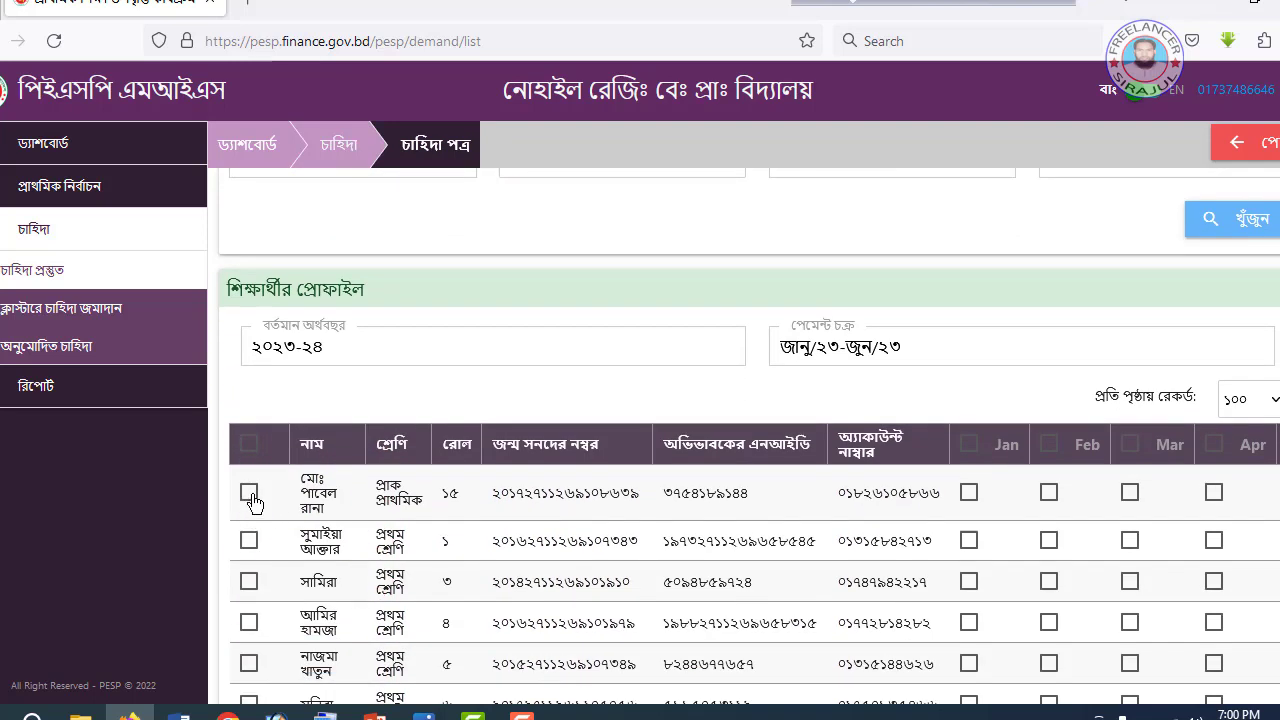
click(249, 584)
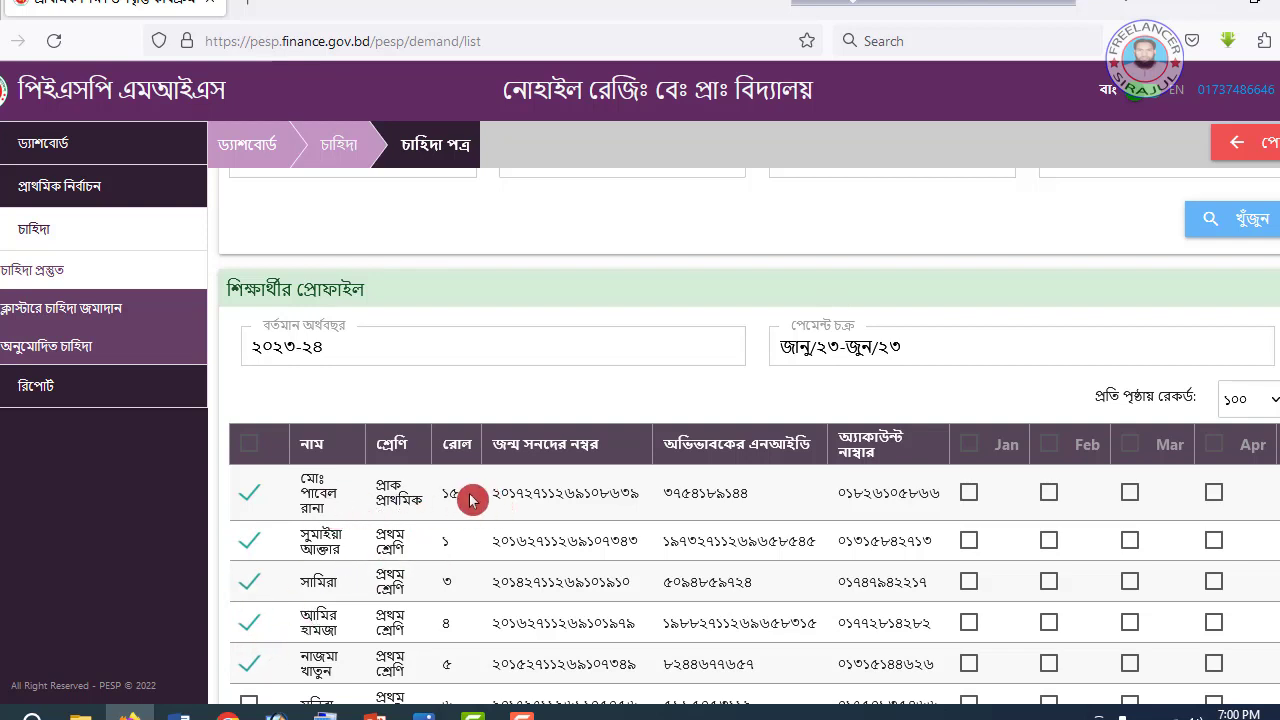
click(753, 505)
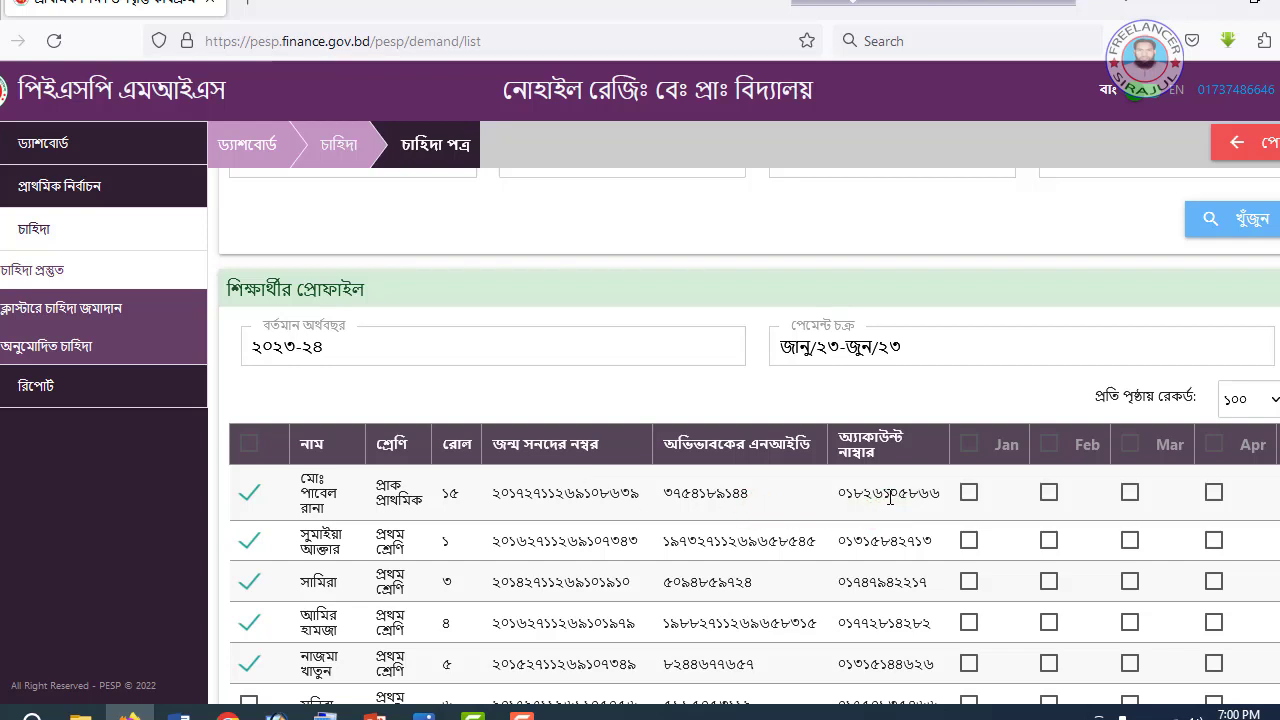
click(1015, 512)
click(1016, 499)
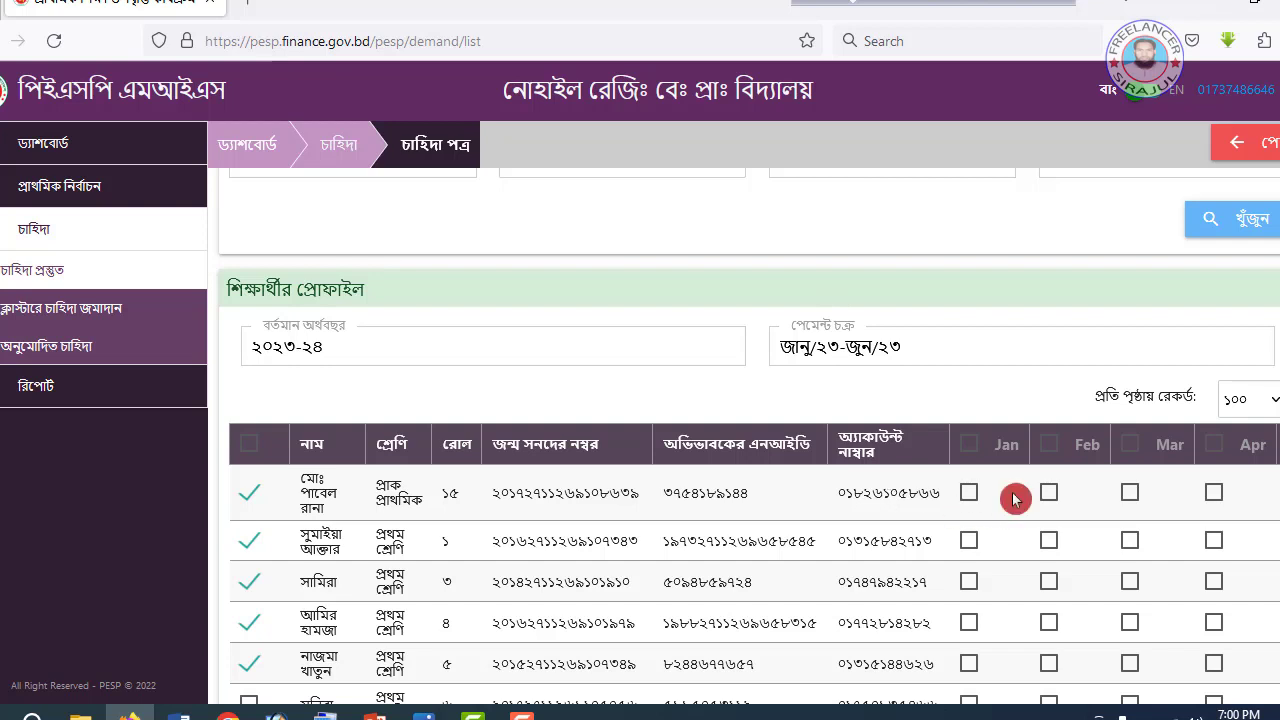
click(1004, 492)
click(986, 464)
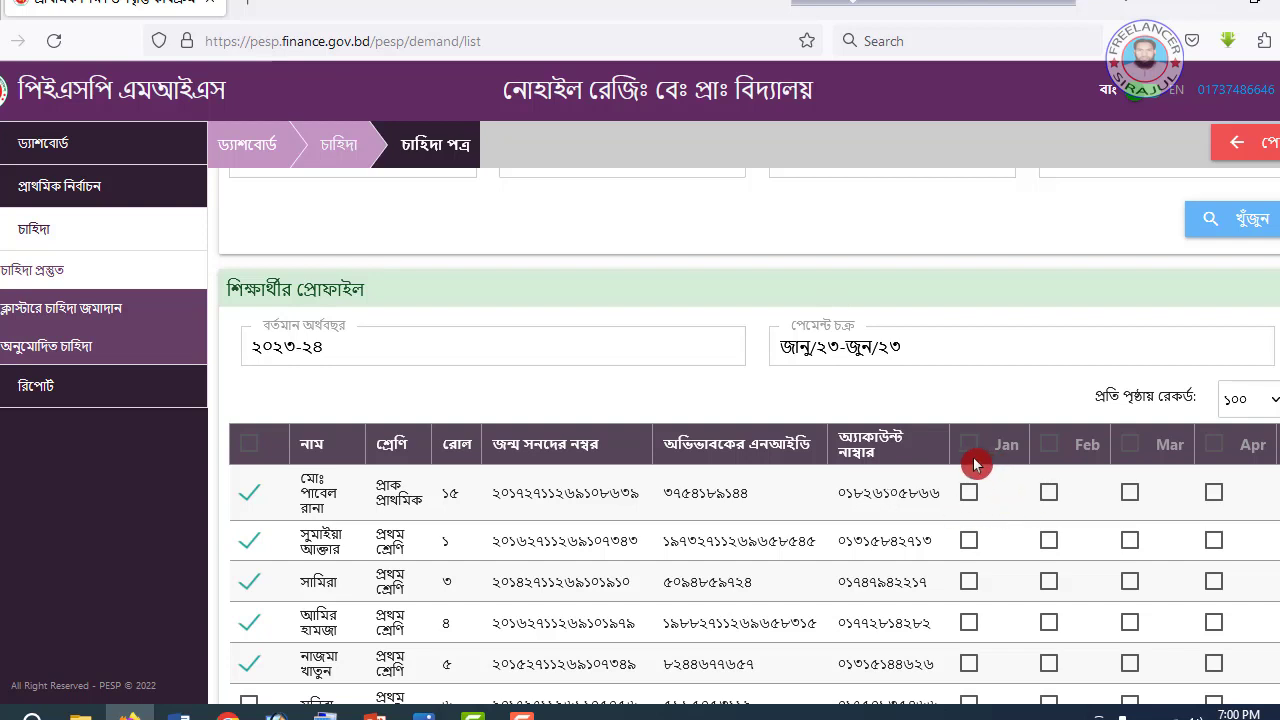
click(966, 480)
click(960, 548)
click(1263, 544)
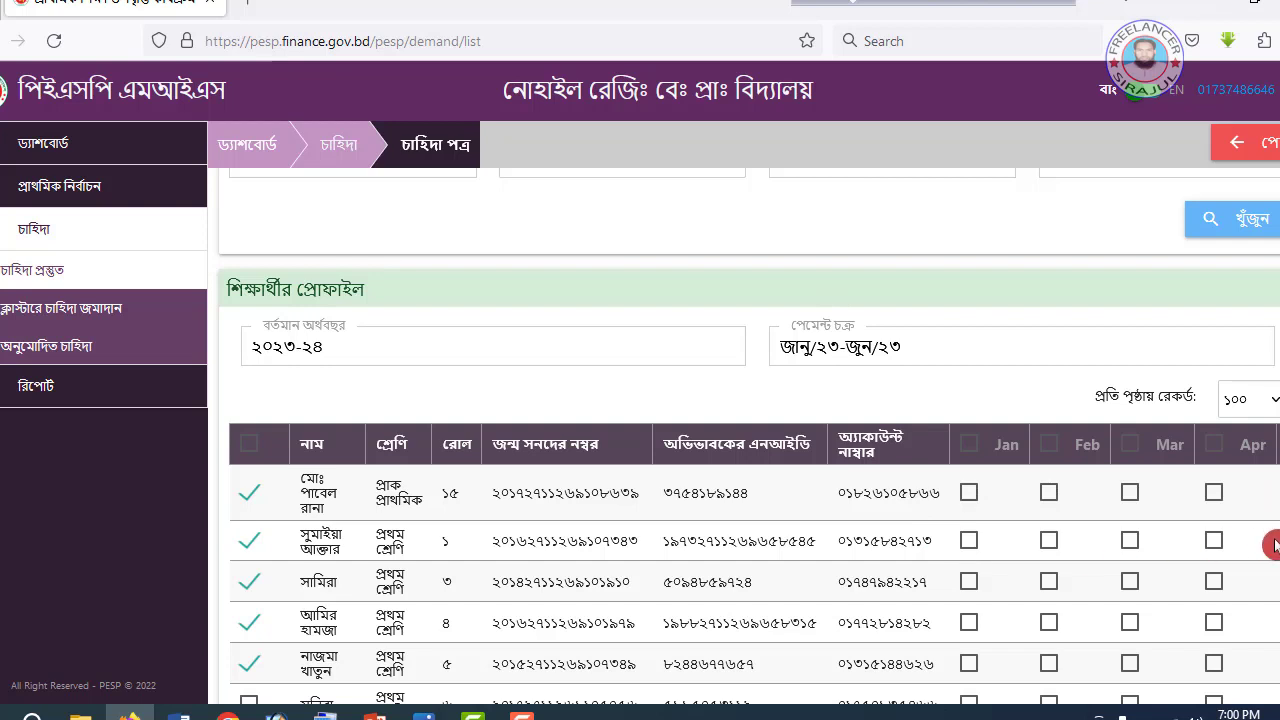
Mark the months Jan, Feb, Mar and Apr for the first student in the list.
click(1032, 487)
click(986, 464)
click(1130, 496)
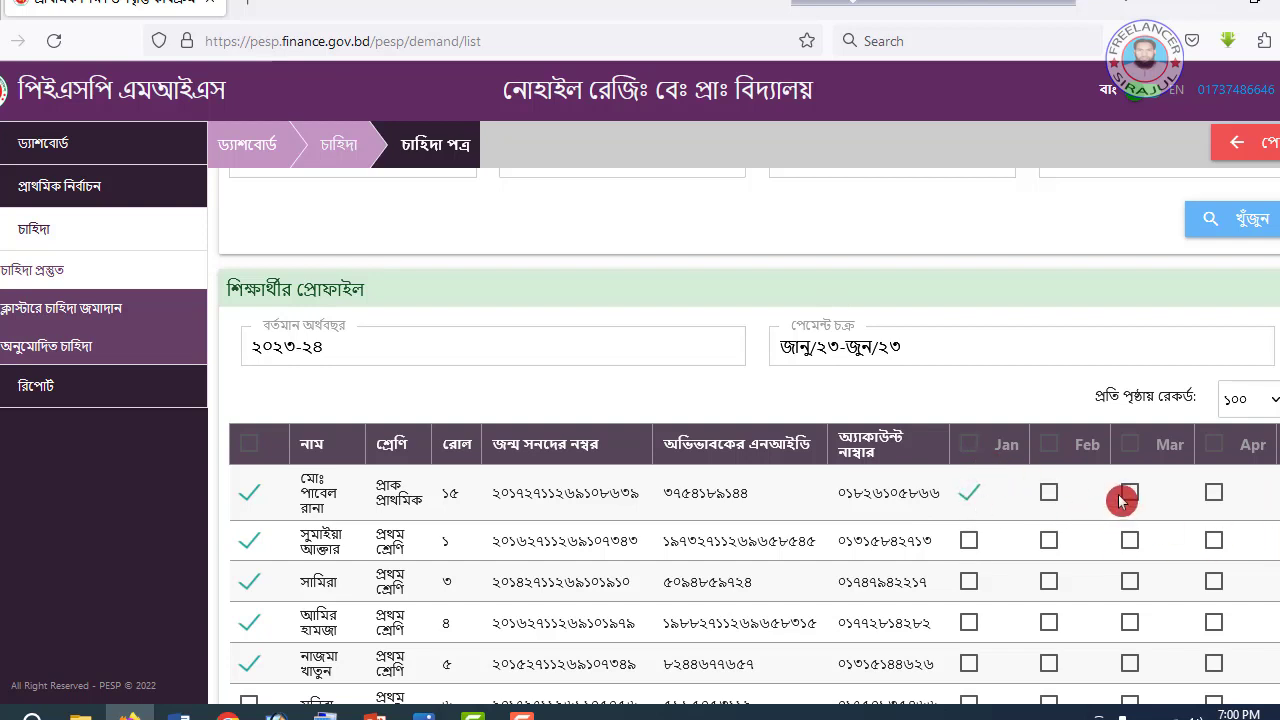
click(1050, 496)
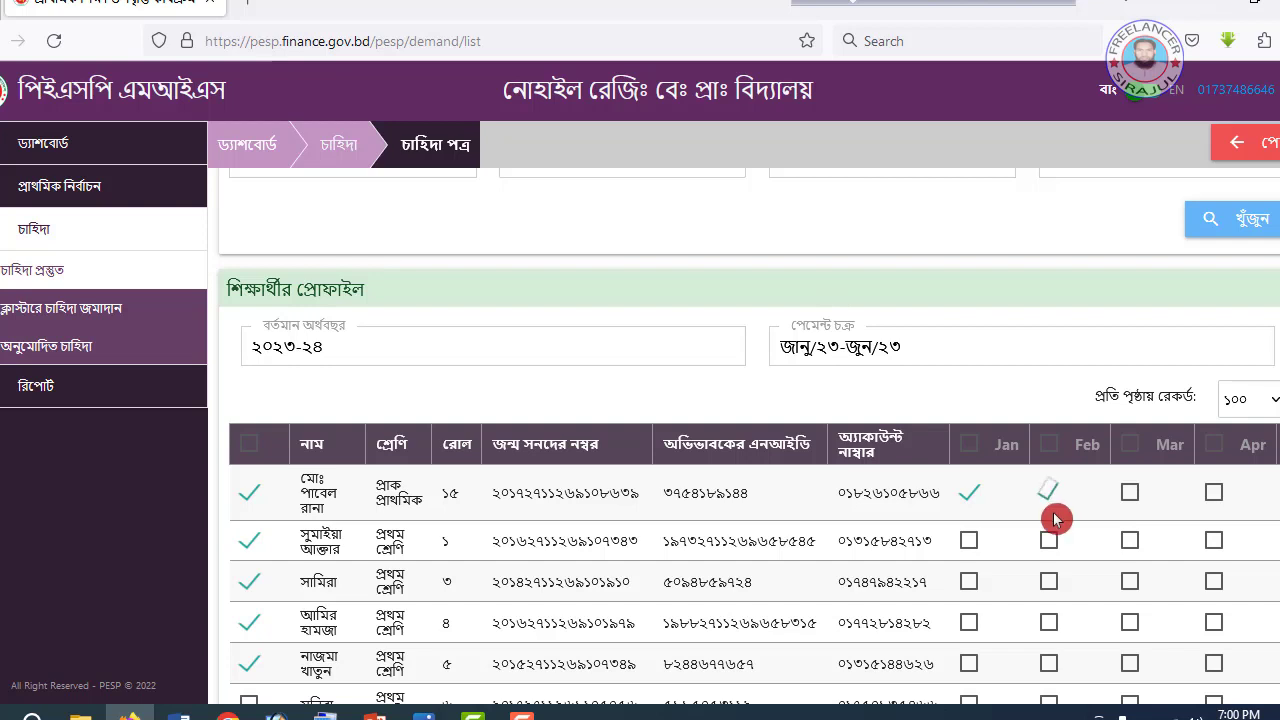
click(1132, 496)
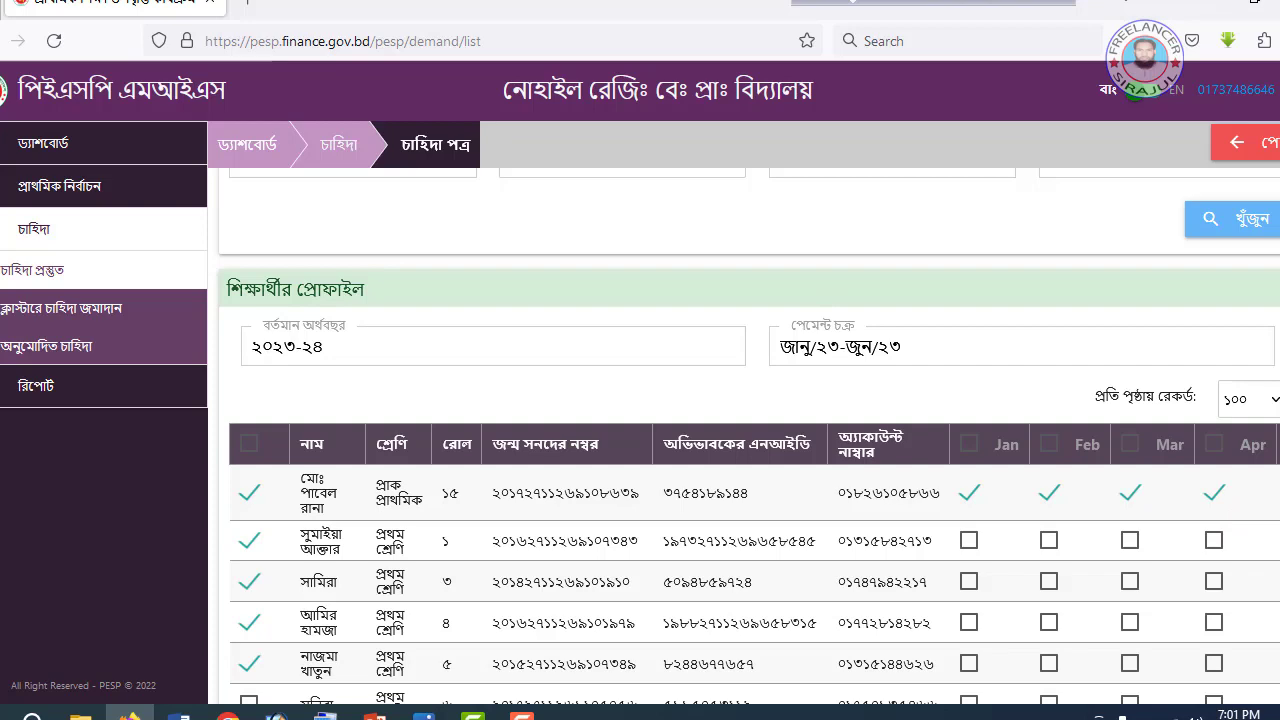
Mark the months May and Jun for the first student in the list.
scroll(952, 610, down, 20)
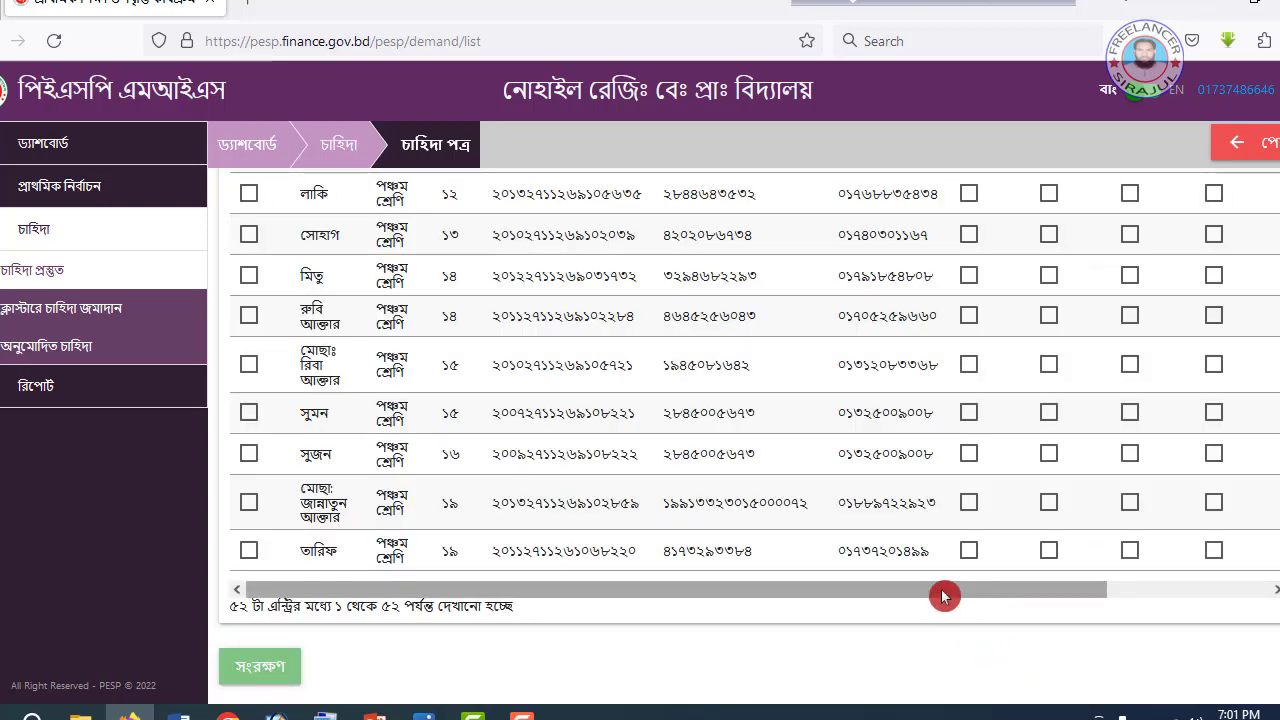
drag(944, 596, 1160, 583)
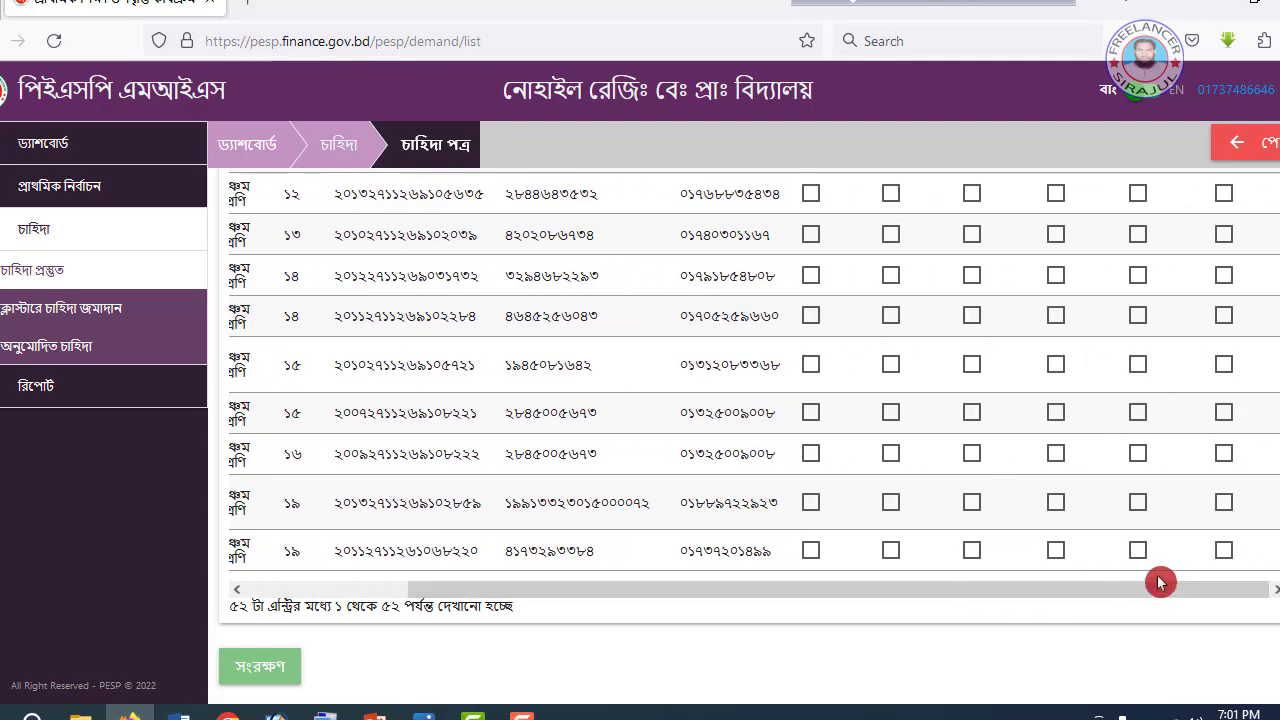
scroll(1137, 557, up, 15)
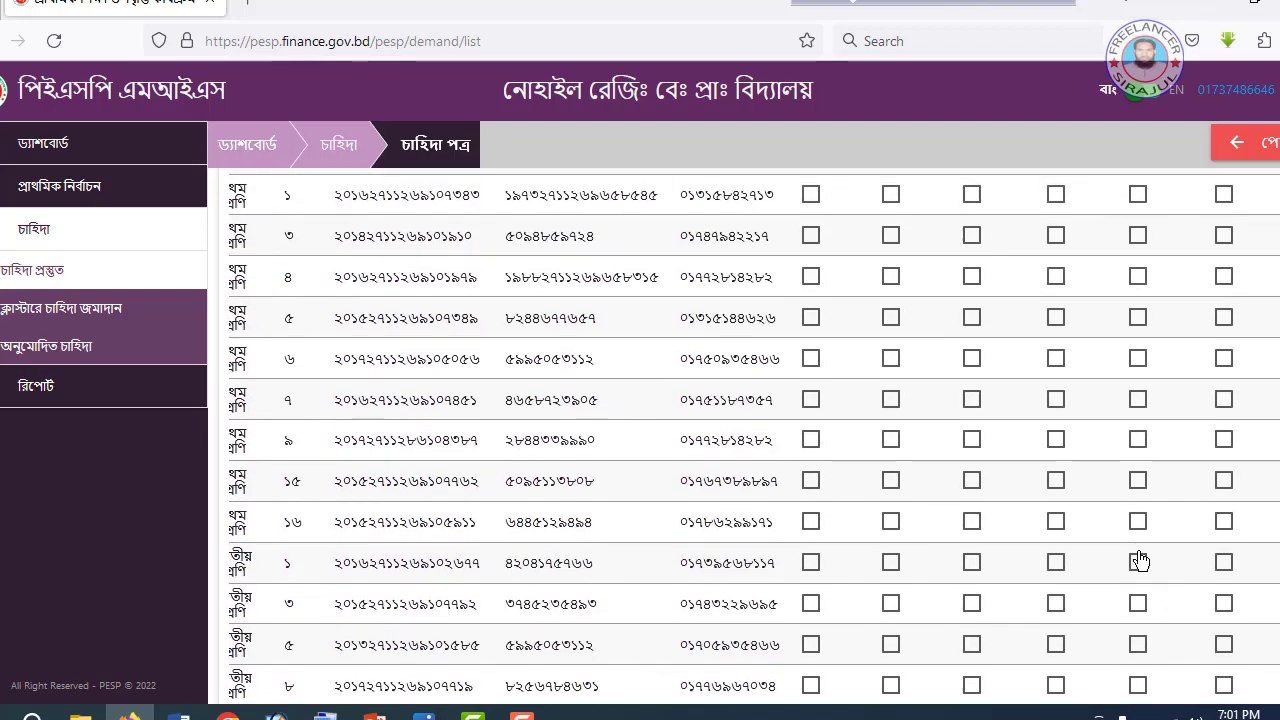
scroll(1138, 560, up, 5)
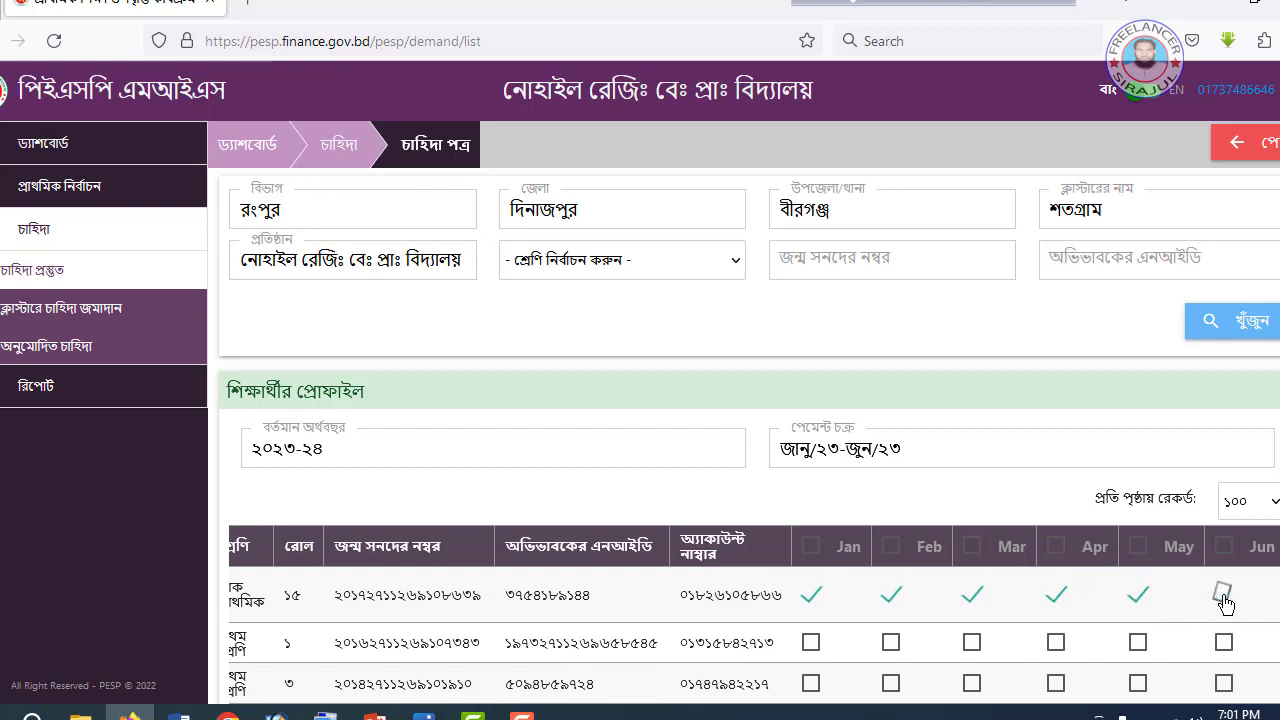
click(1013, 601)
Mark Jan for all students through the column header and clear the whole column's marks again.
scroll(1007, 603, down, 2)
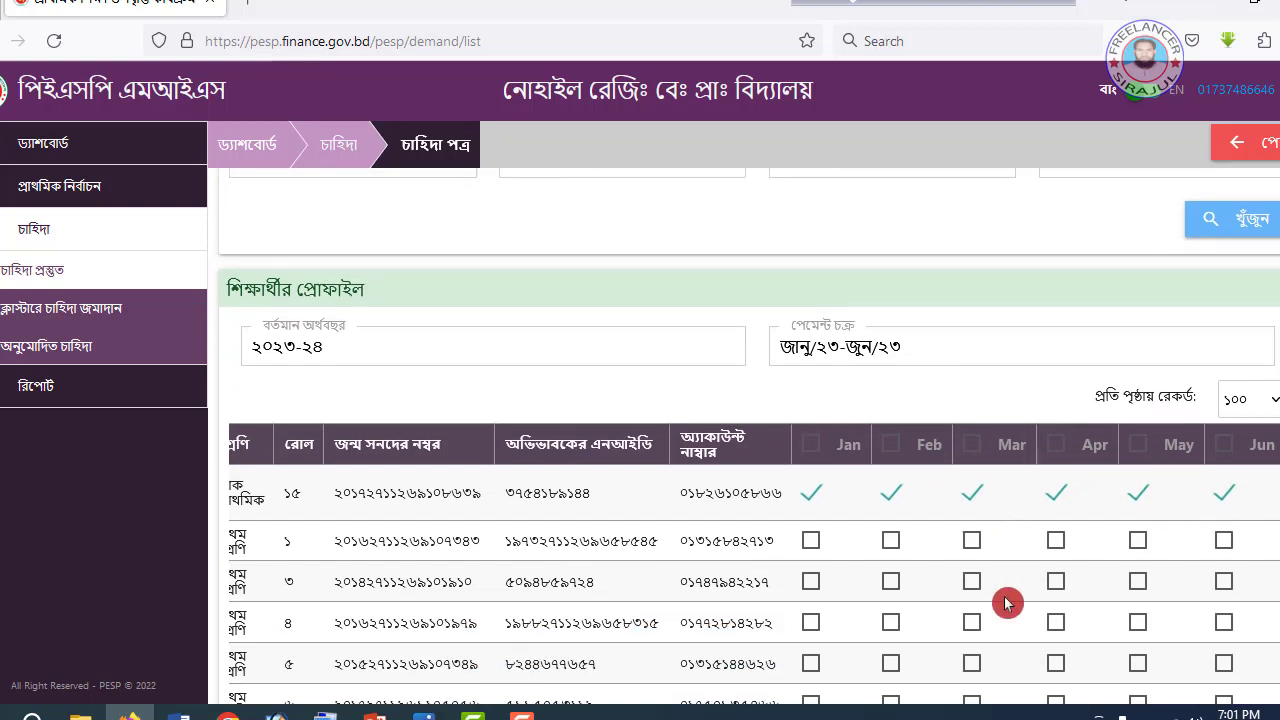
click(811, 447)
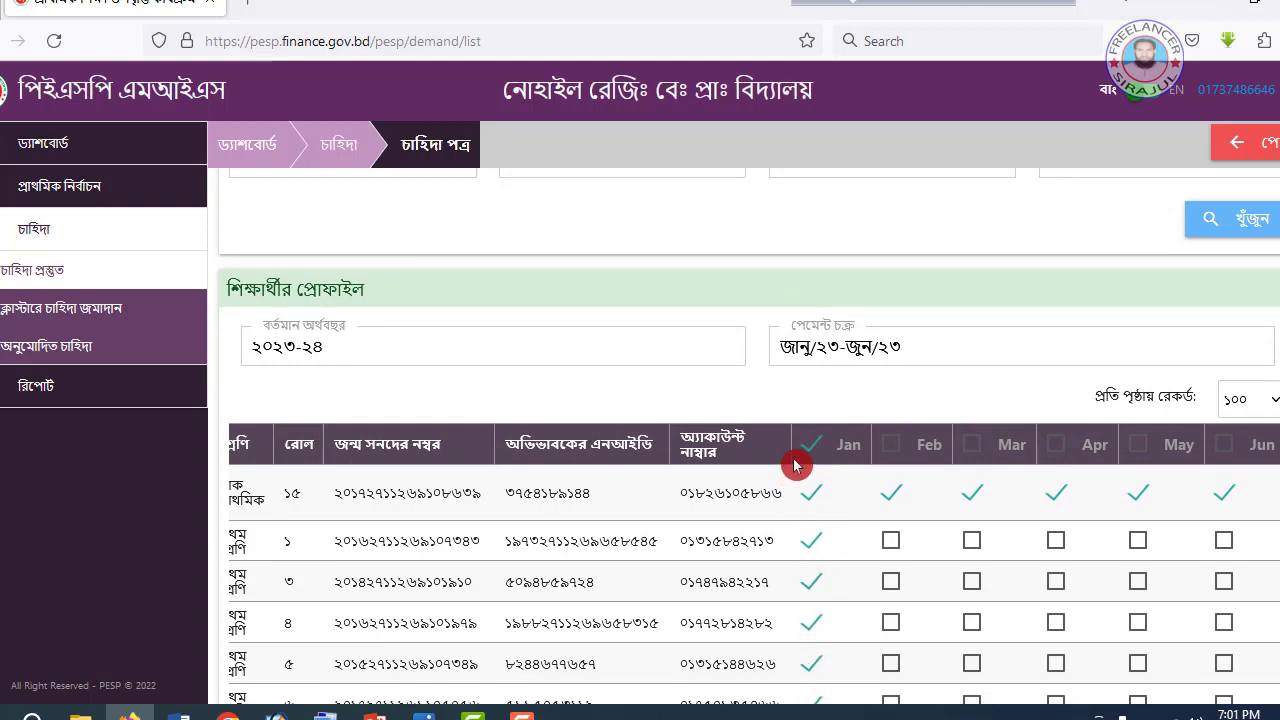
click(808, 463)
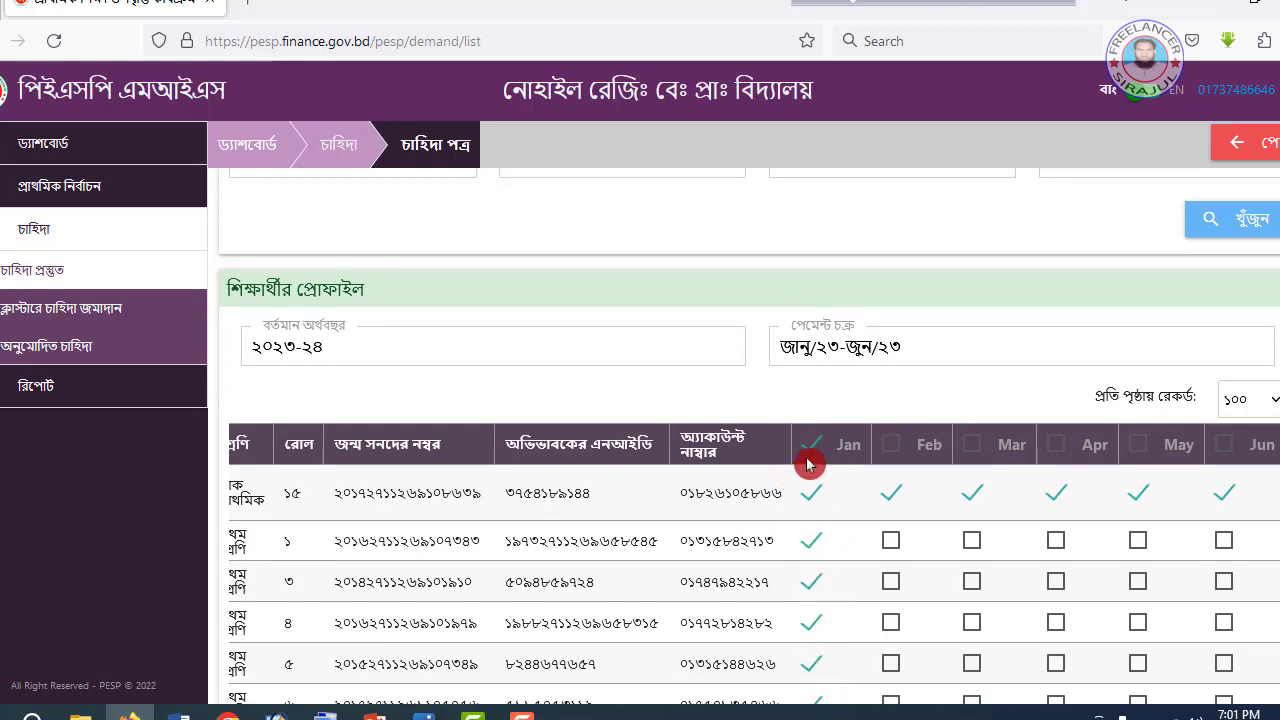
click(811, 446)
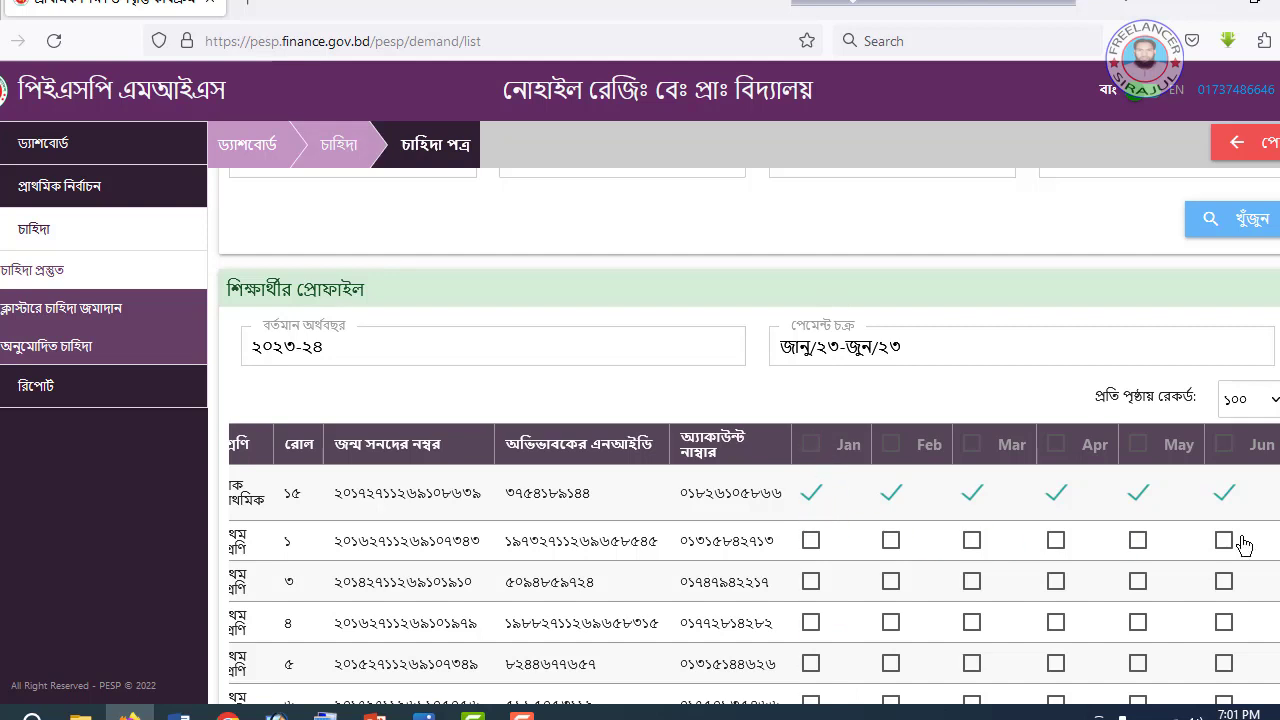
Mark all six months from Jan to Jun for the second student in the demand list.
click(815, 553)
click(891, 548)
click(968, 549)
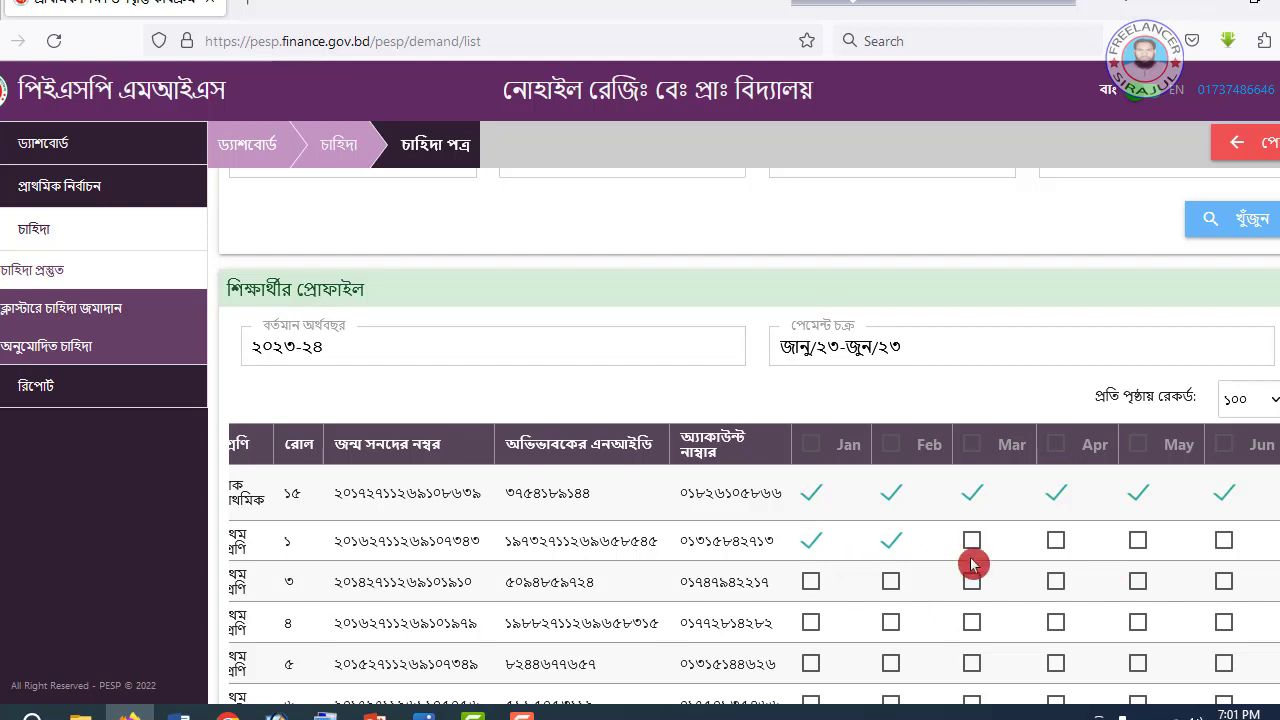
click(1051, 556)
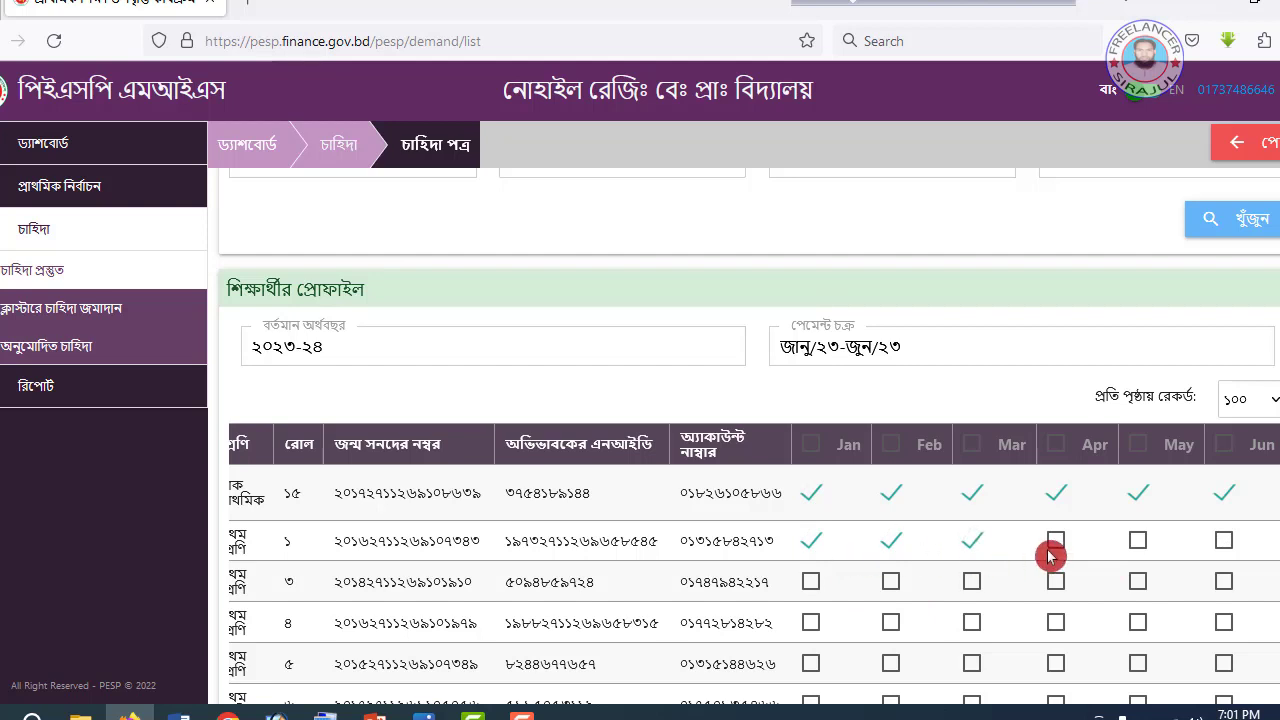
click(1136, 545)
click(1220, 560)
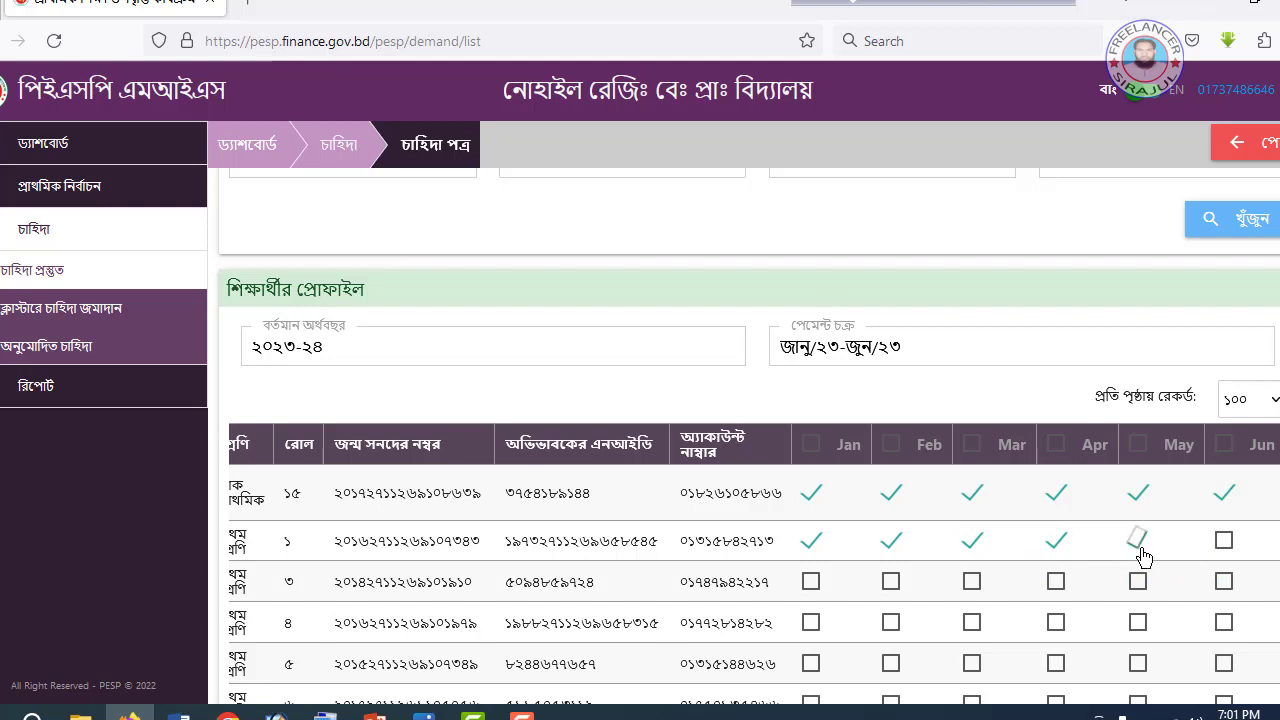
click(1226, 548)
click(886, 528)
click(929, 531)
Check the student rows and save the demand list with the two students' marked months.
scroll(1190, 609, down, 20)
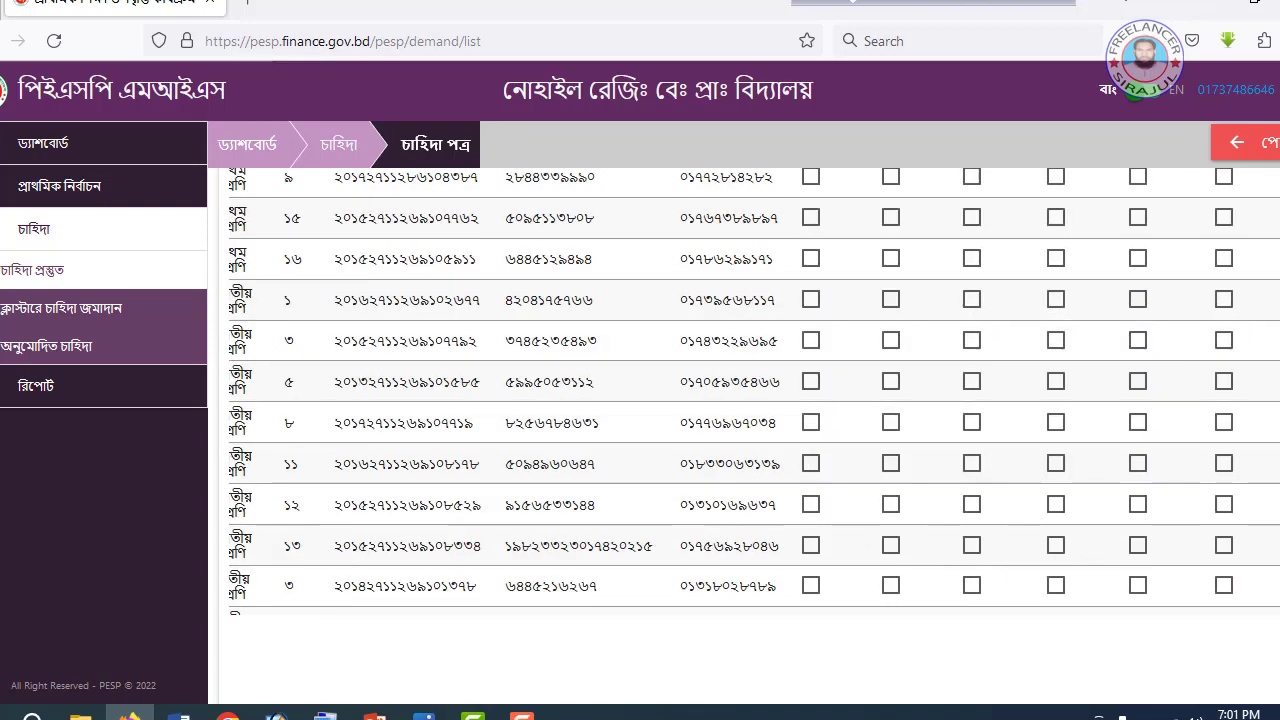
drag(1182, 594, 800, 617)
scroll(740, 548, up, 15)
scroll(740, 548, up, 6)
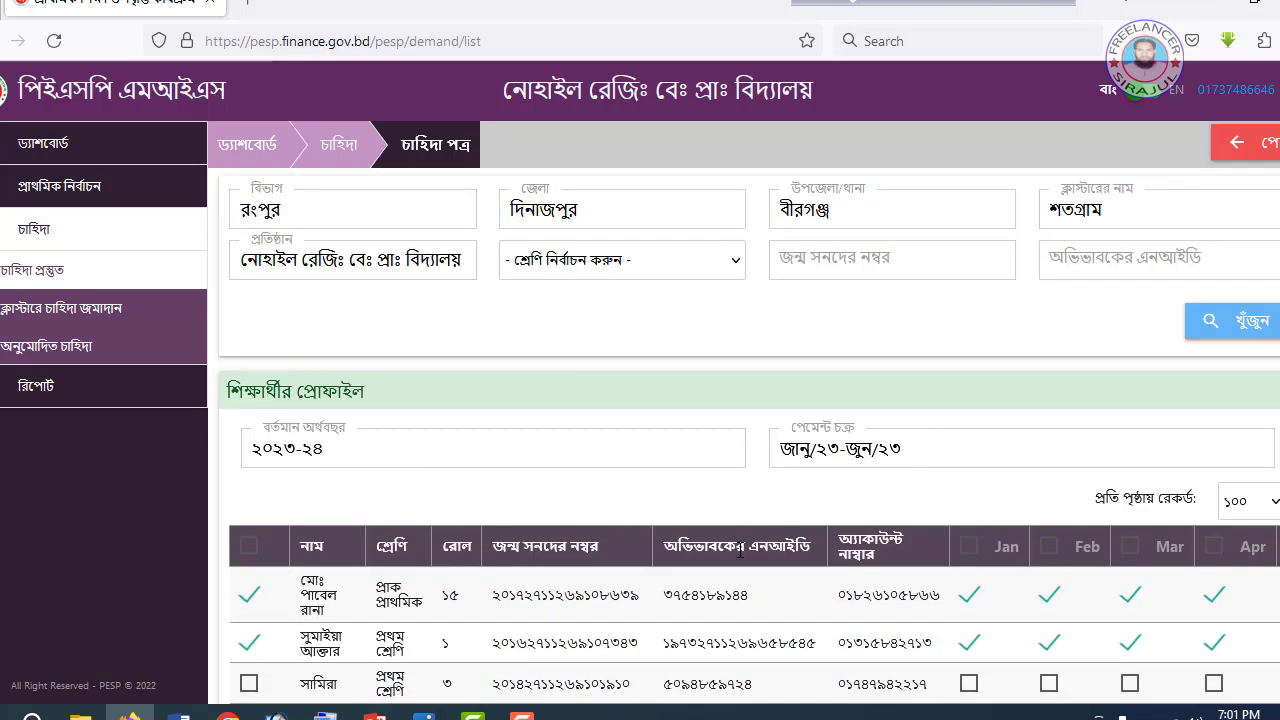
scroll(666, 623, down, 1)
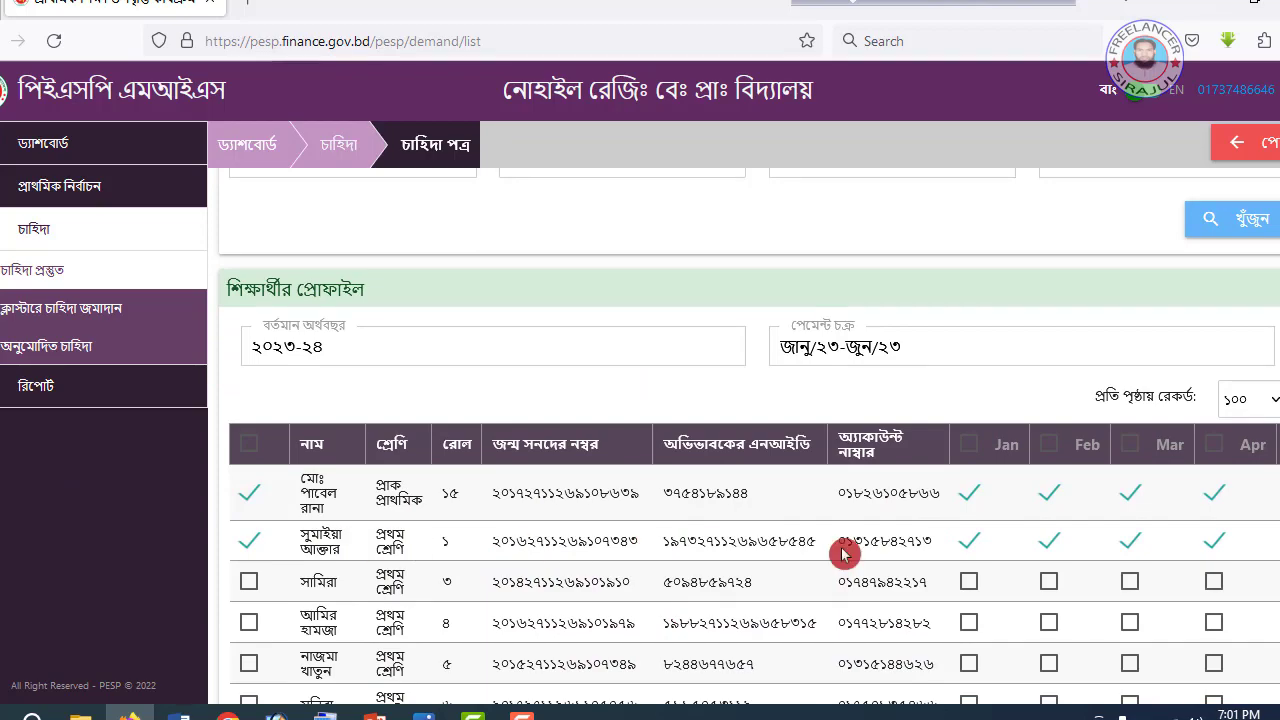
scroll(515, 540, down, 10)
scroll(512, 566, down, 10)
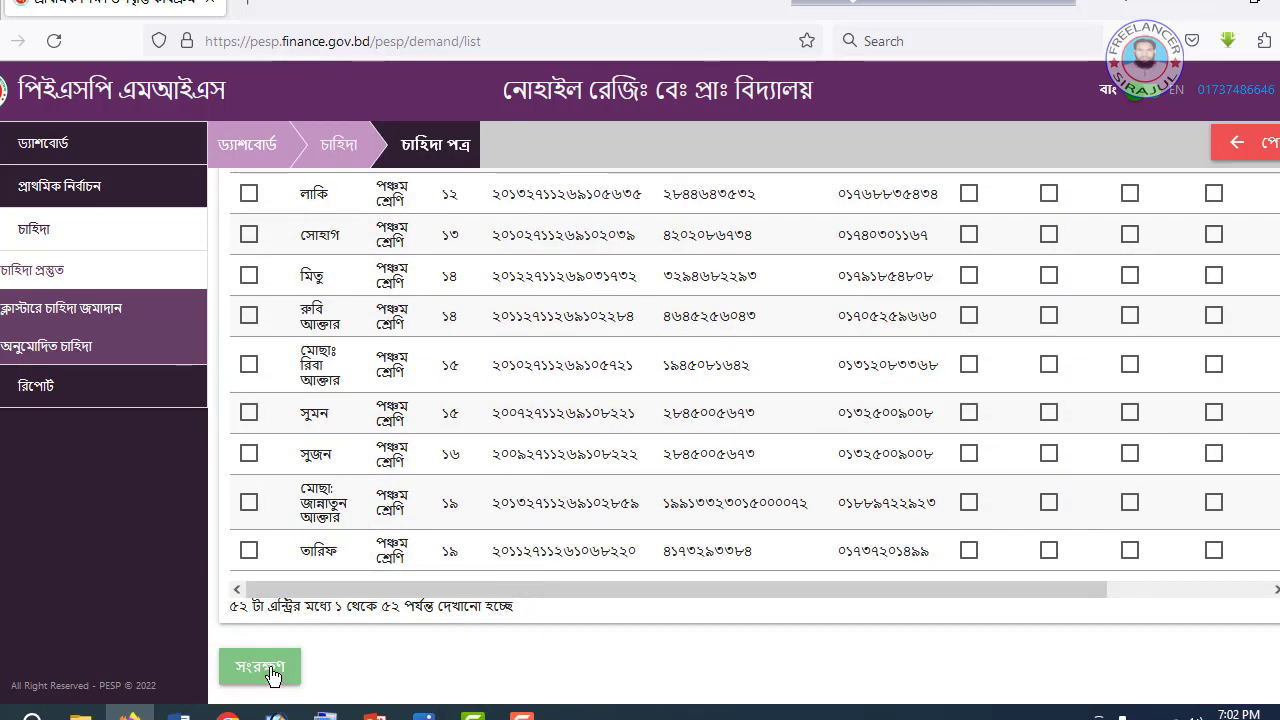
click(270, 672)
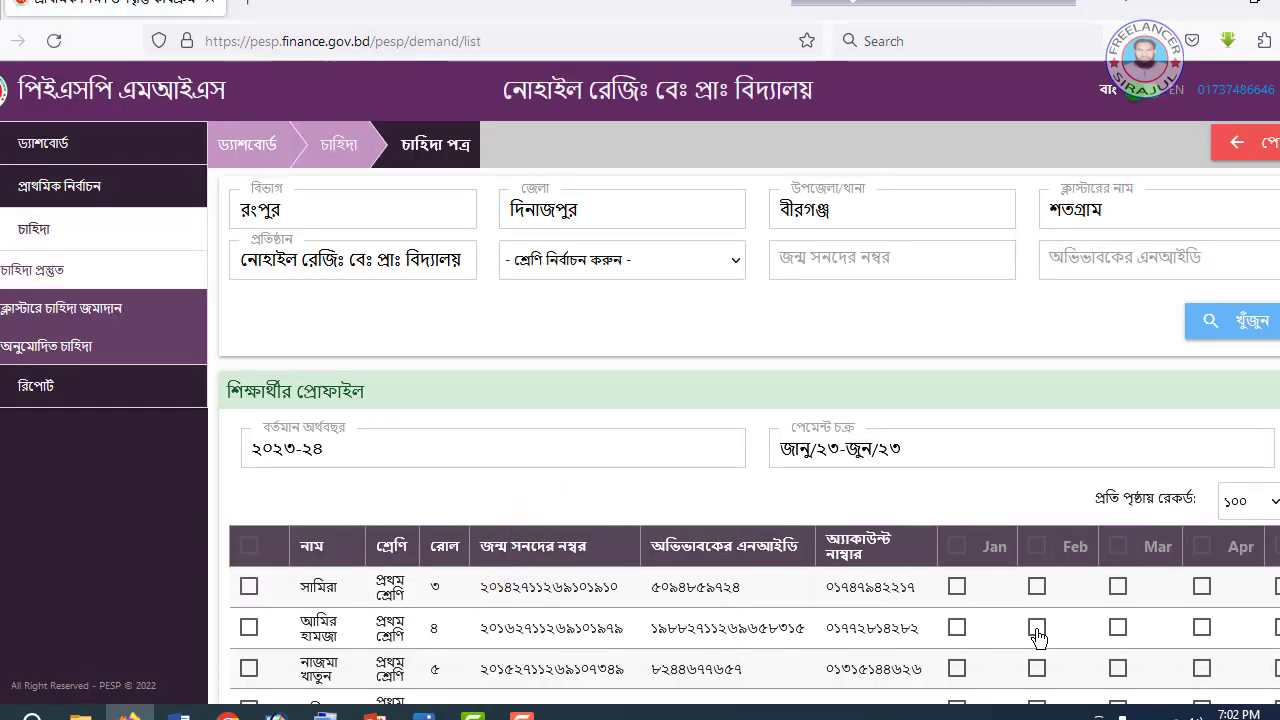
Open the page for submitting demands to the cluster (ক্লাস্টারে চাহিদা জমাদান) and select all listed students.
click(92, 317)
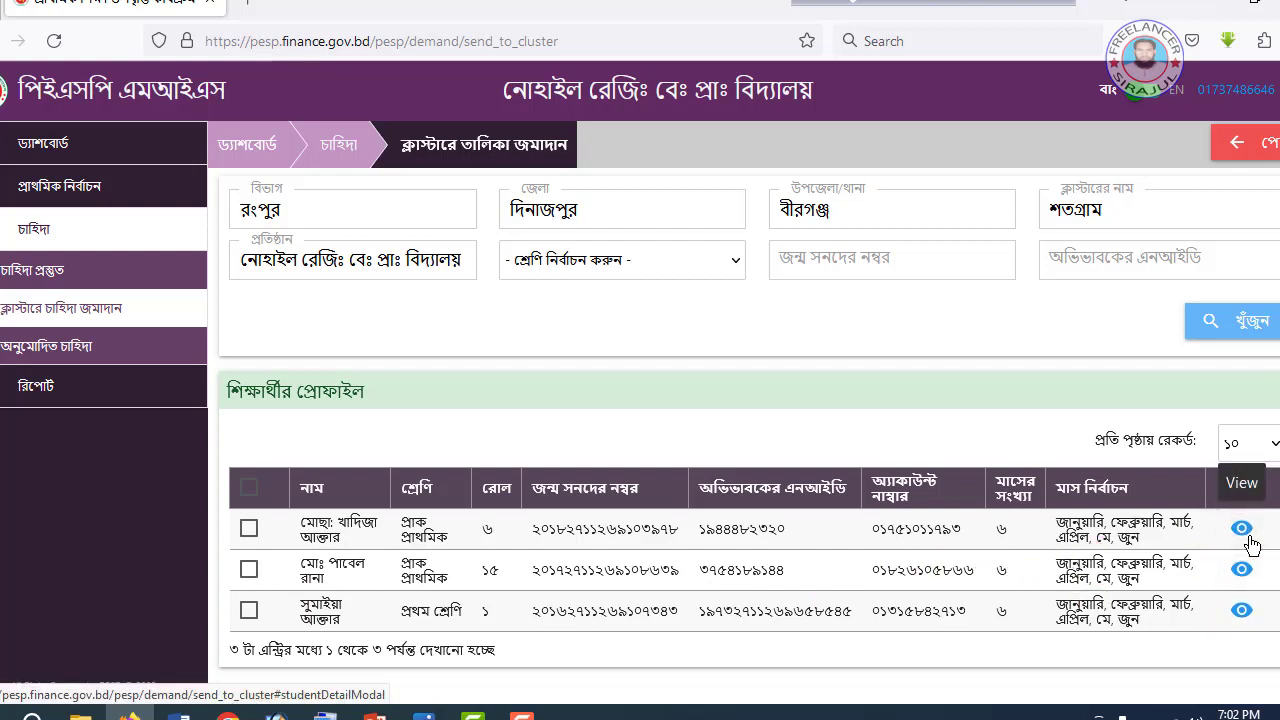
click(249, 490)
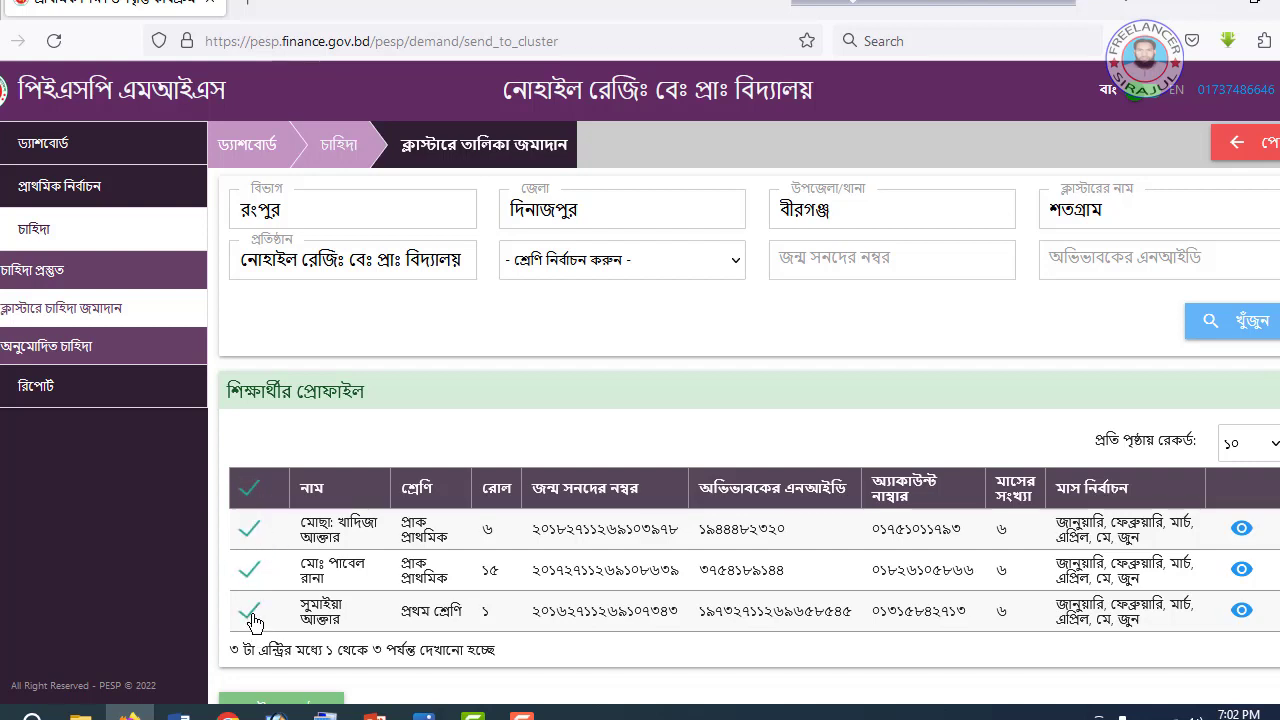
Try selecting the second and third students individually and restore the selection of all listed students.
click(249, 488)
click(249, 569)
click(251, 616)
click(250, 490)
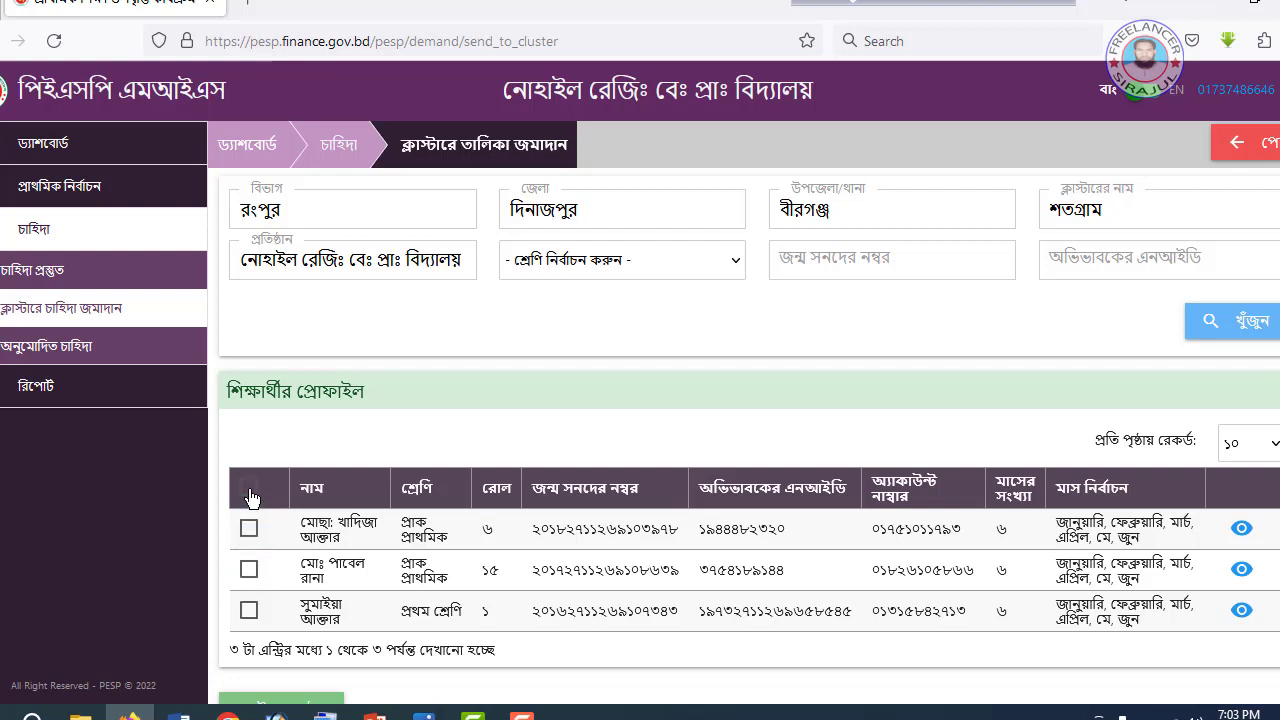
click(250, 492)
Send the selected students' demand list to the cluster and confirm the submission.
scroll(400, 630, down, 1)
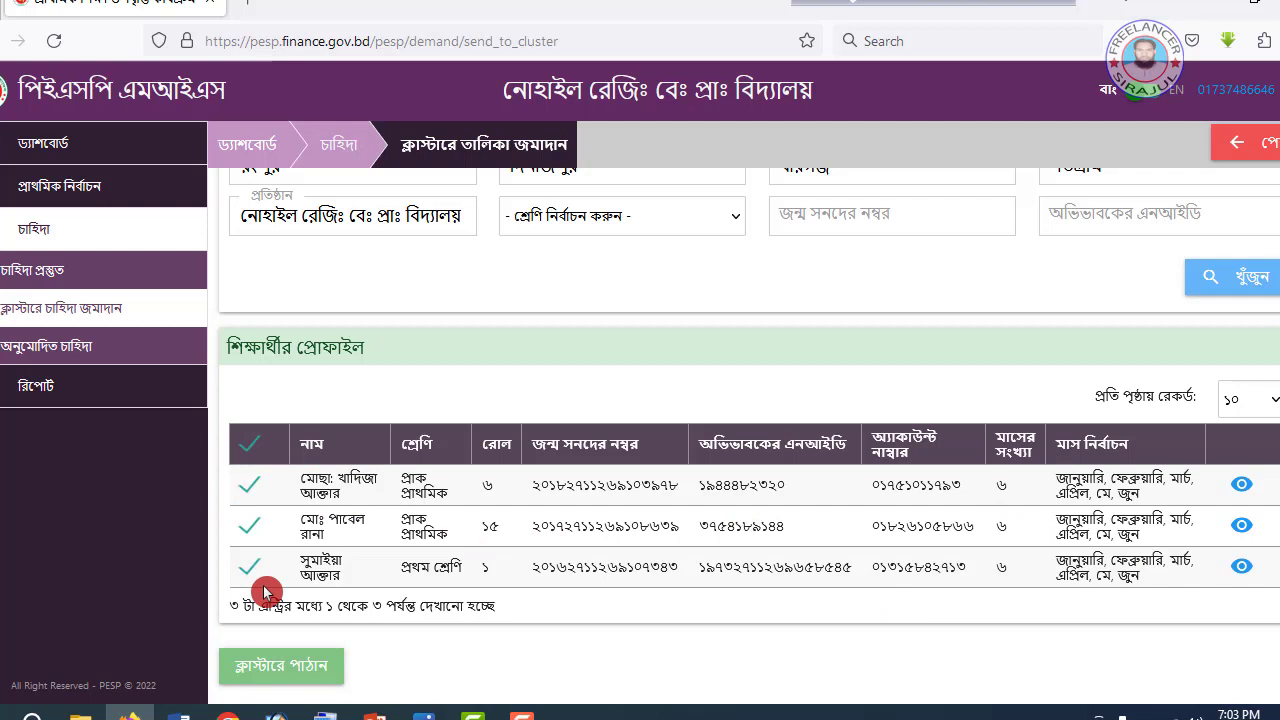
click(293, 675)
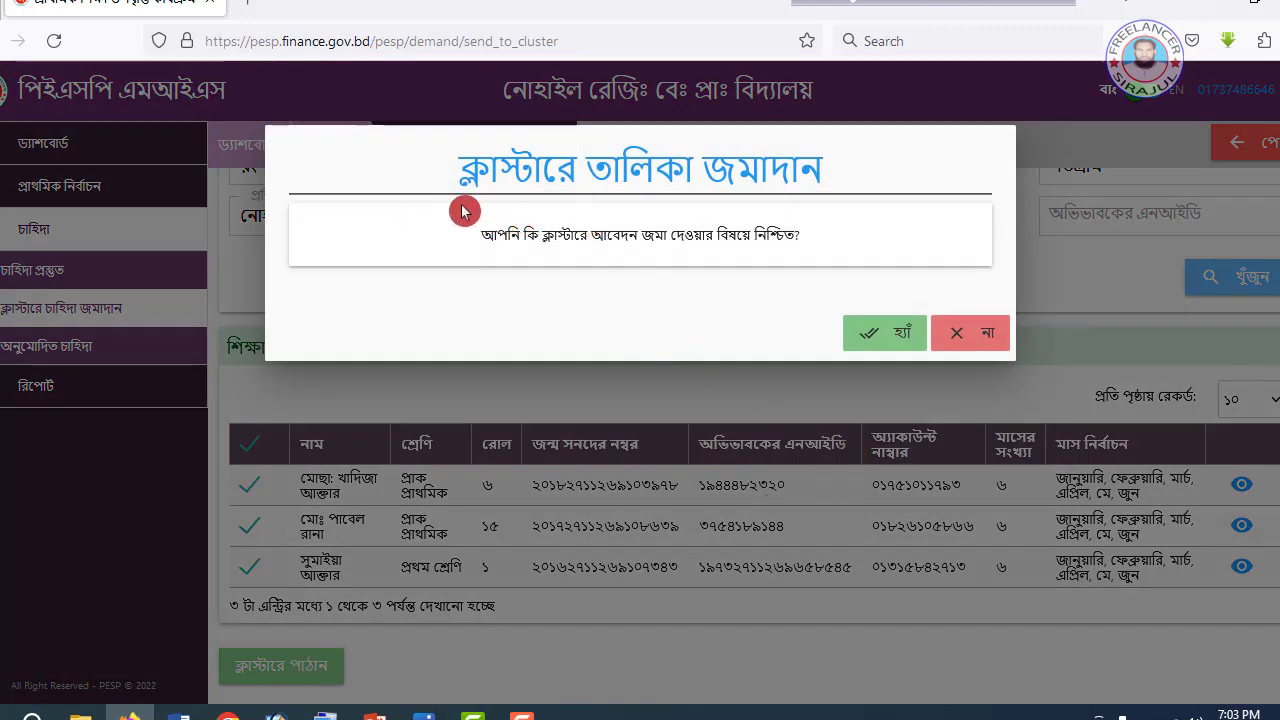
click(902, 338)
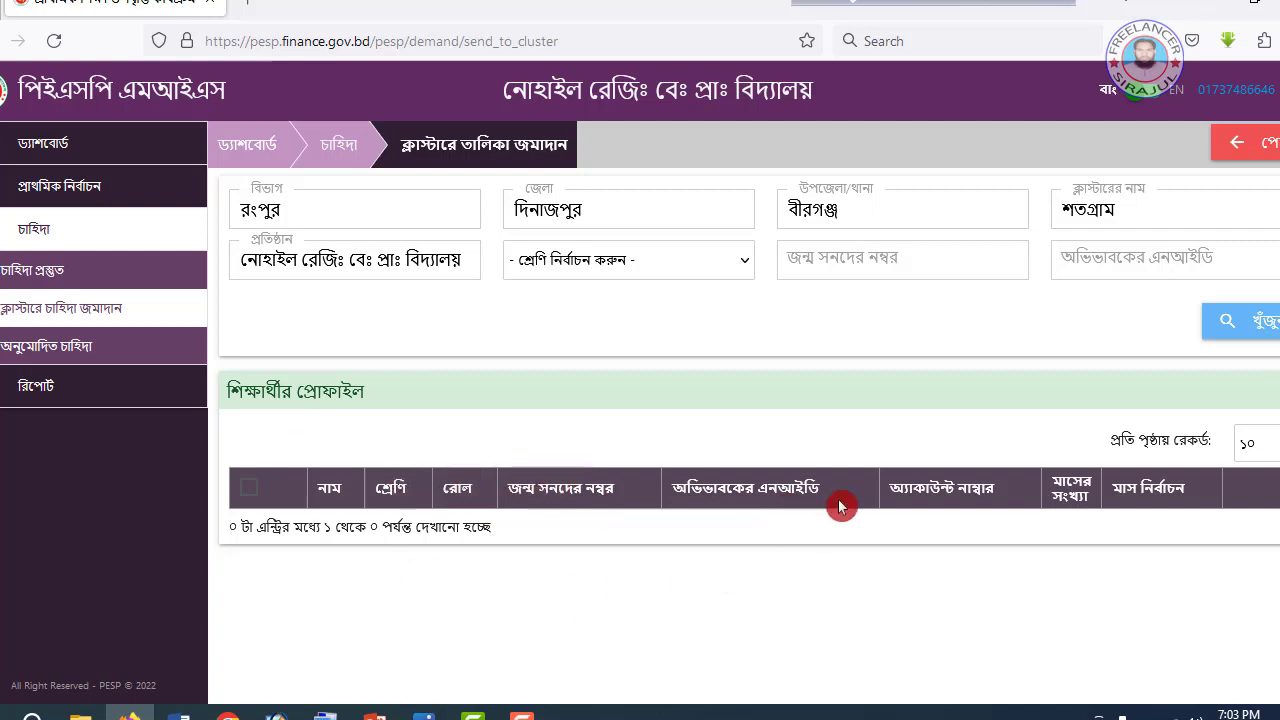
Generate the detailed demand report (চাহিদা বিস্তারিত প্রতিবেদন) from the demand report page.
click(76, 390)
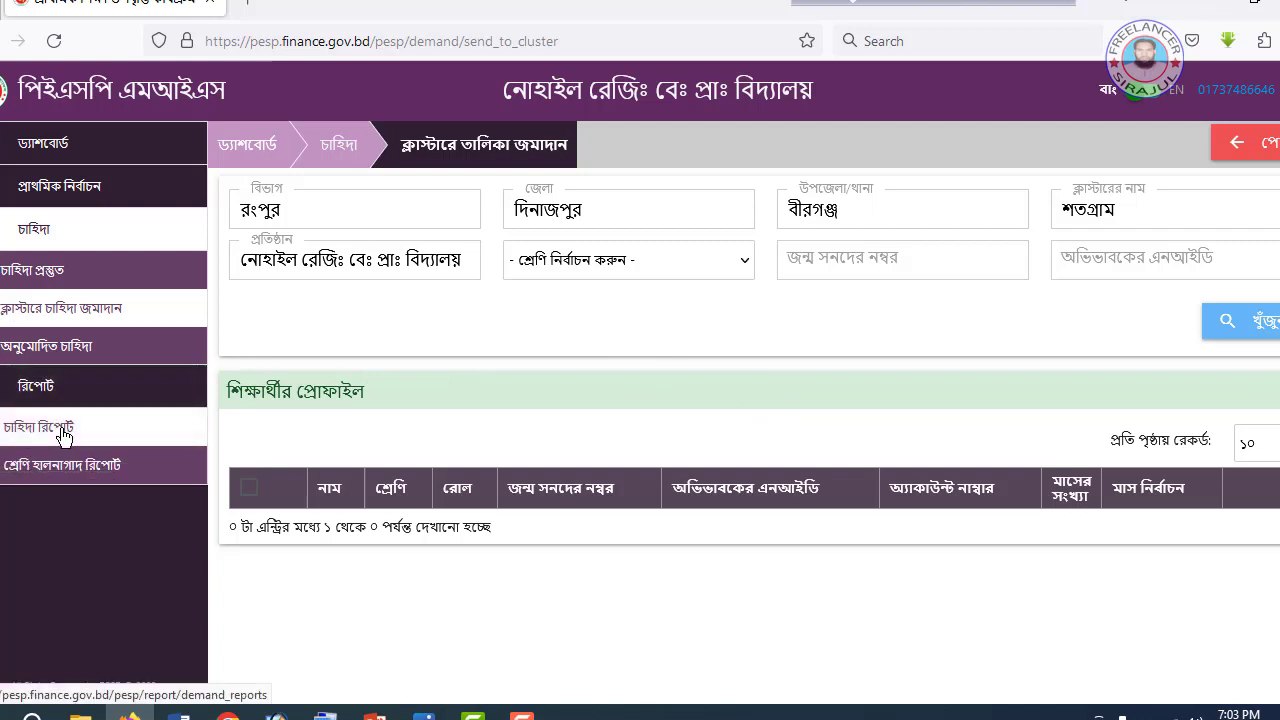
click(63, 432)
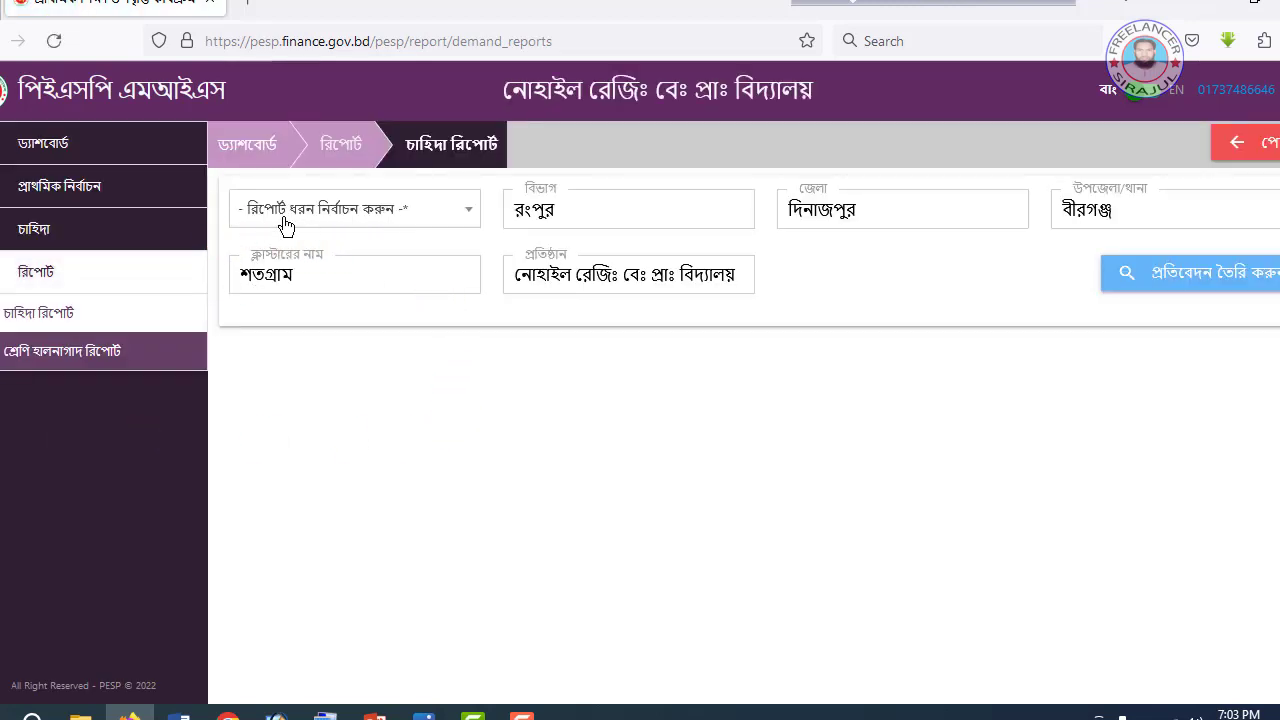
click(469, 214)
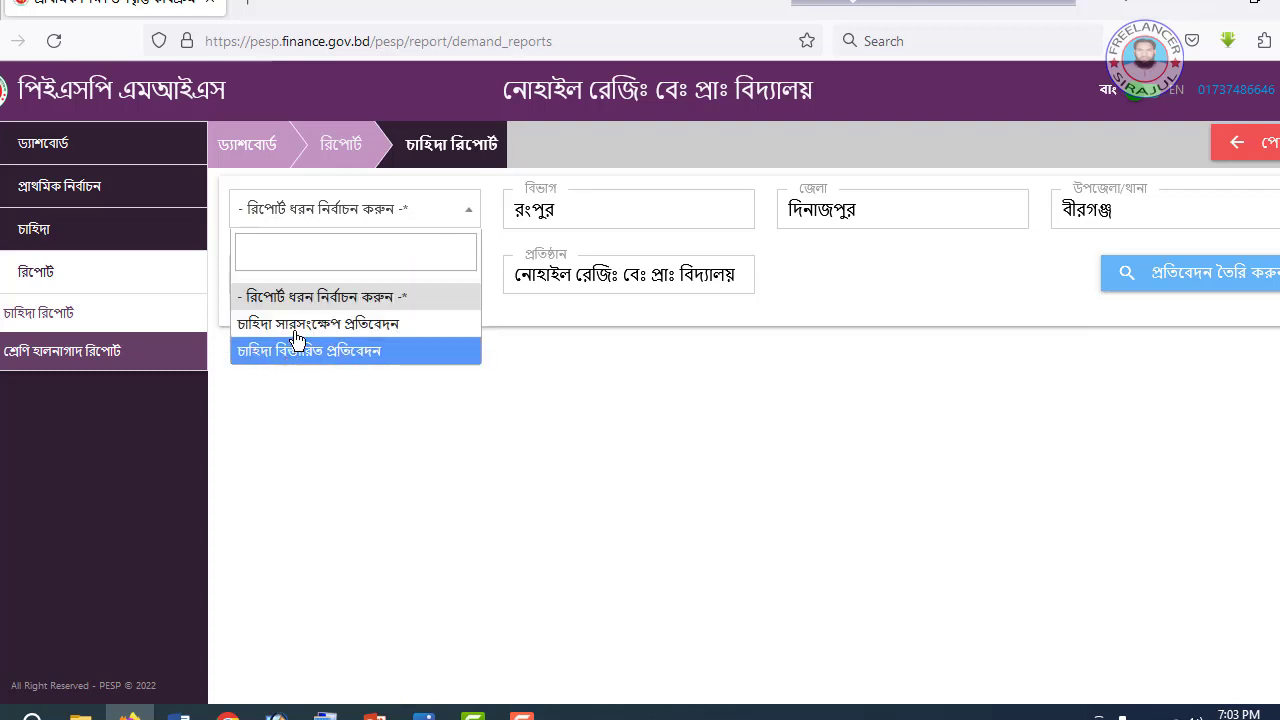
click(381, 353)
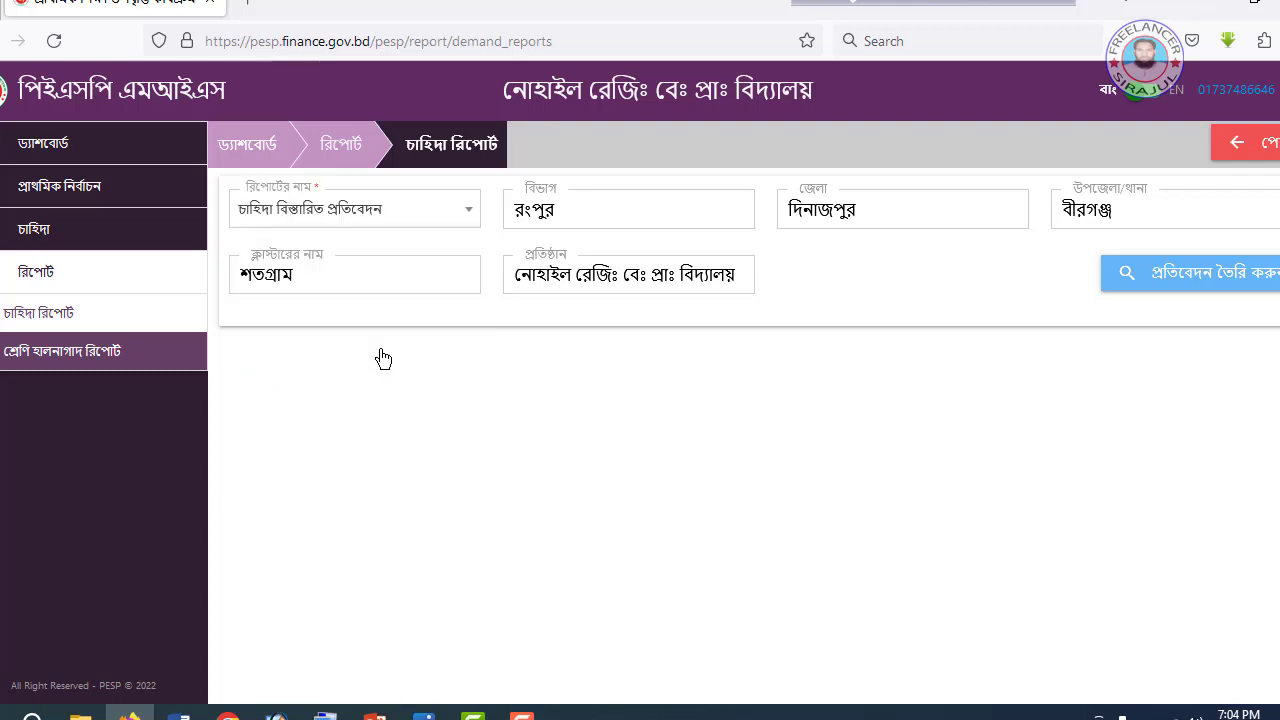
click(1166, 285)
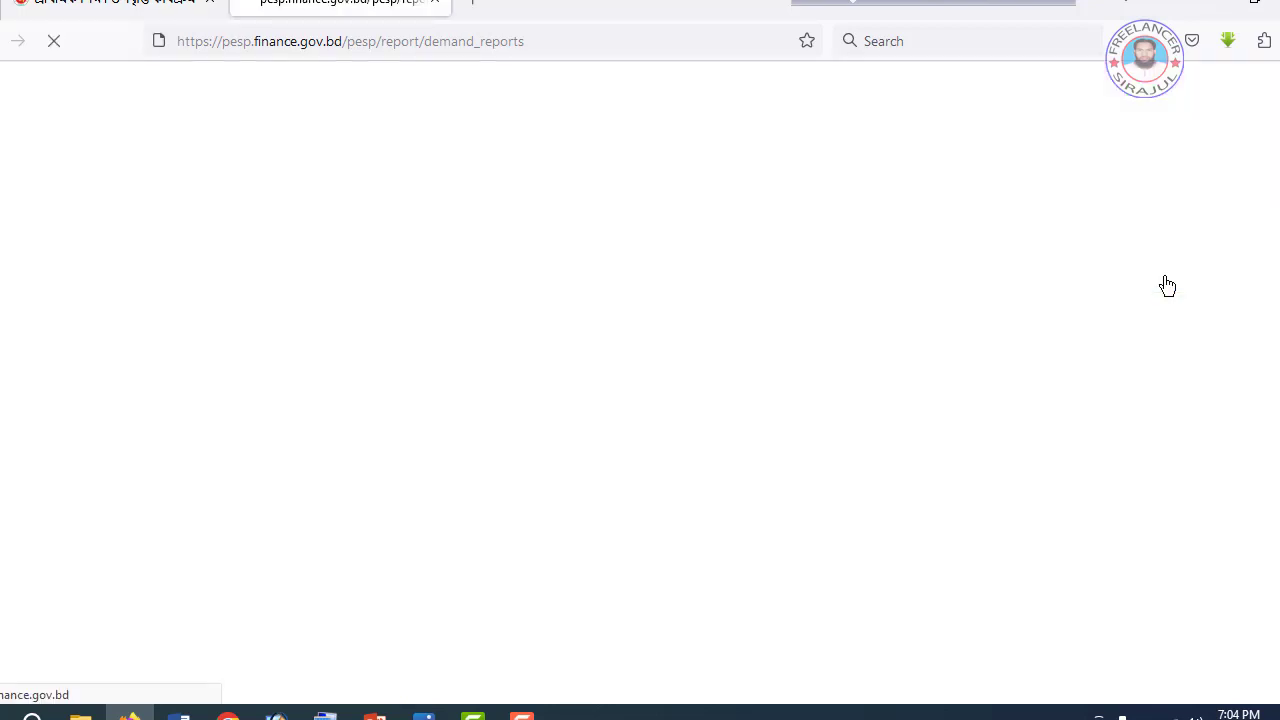
Download the report as Demand Detail Report.pdf, overwriting the existing file, and open it to review the students' demand status.
click(597, 423)
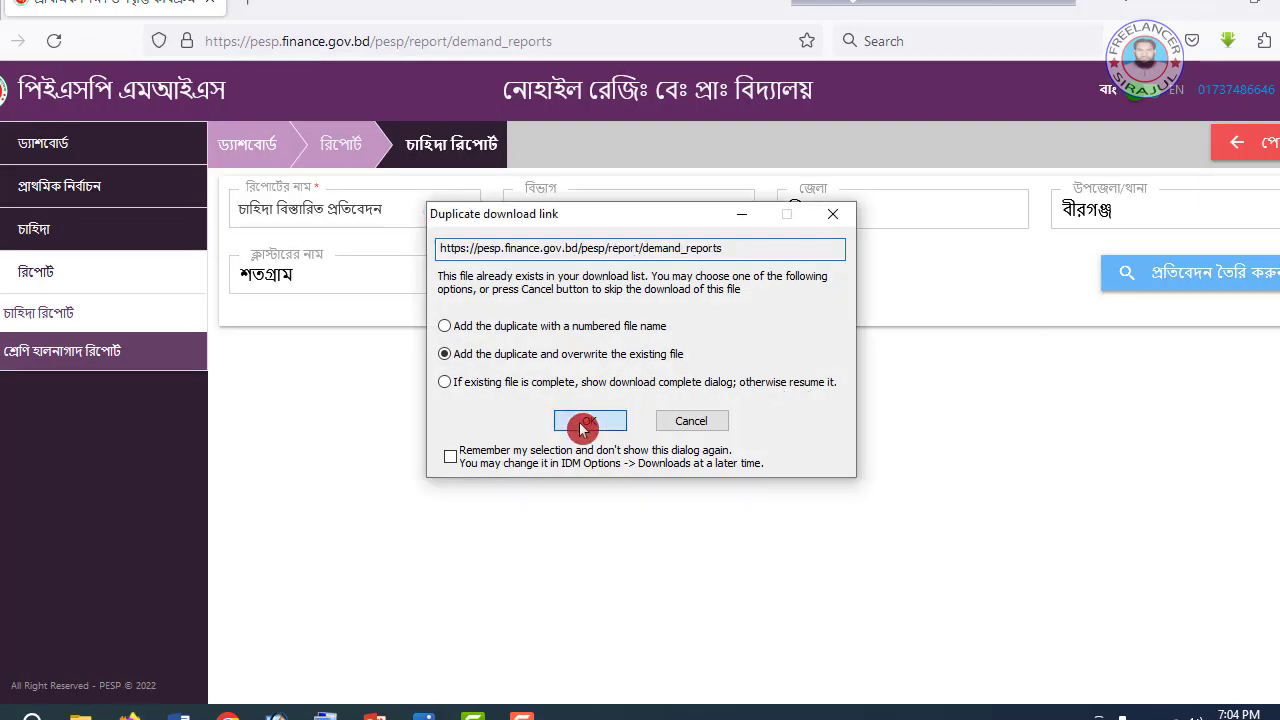
click(640, 438)
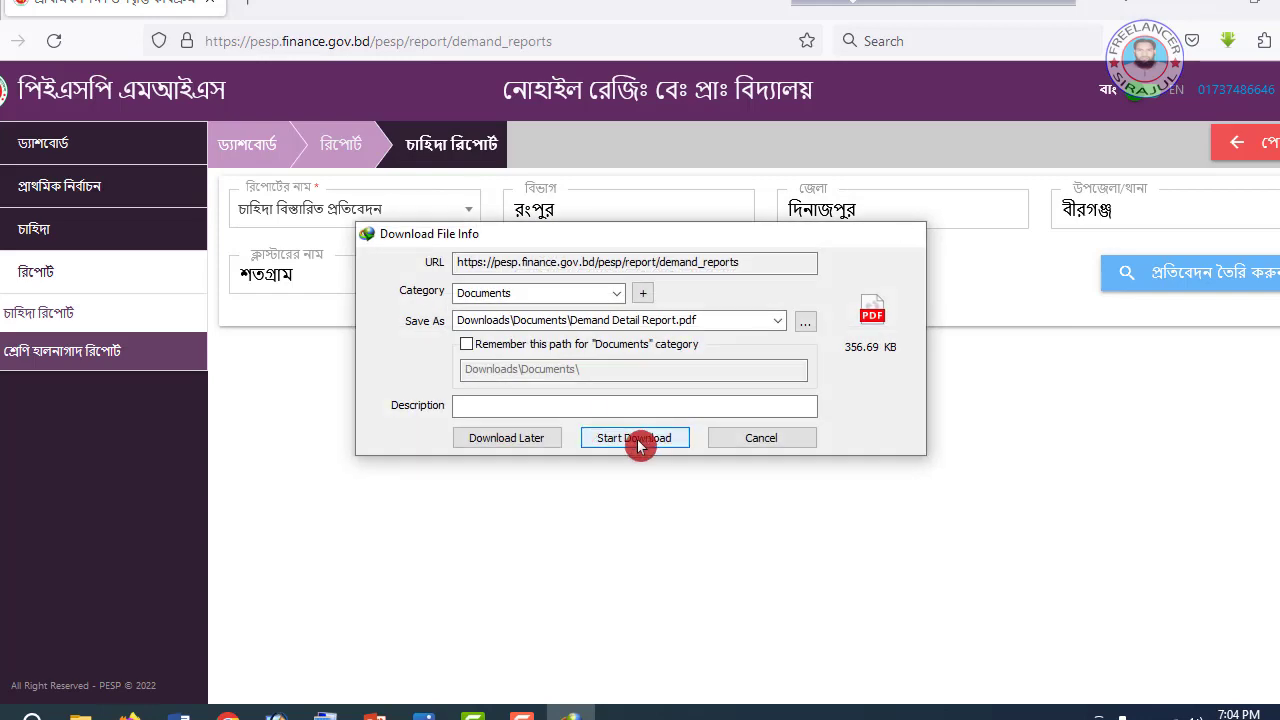
click(478, 410)
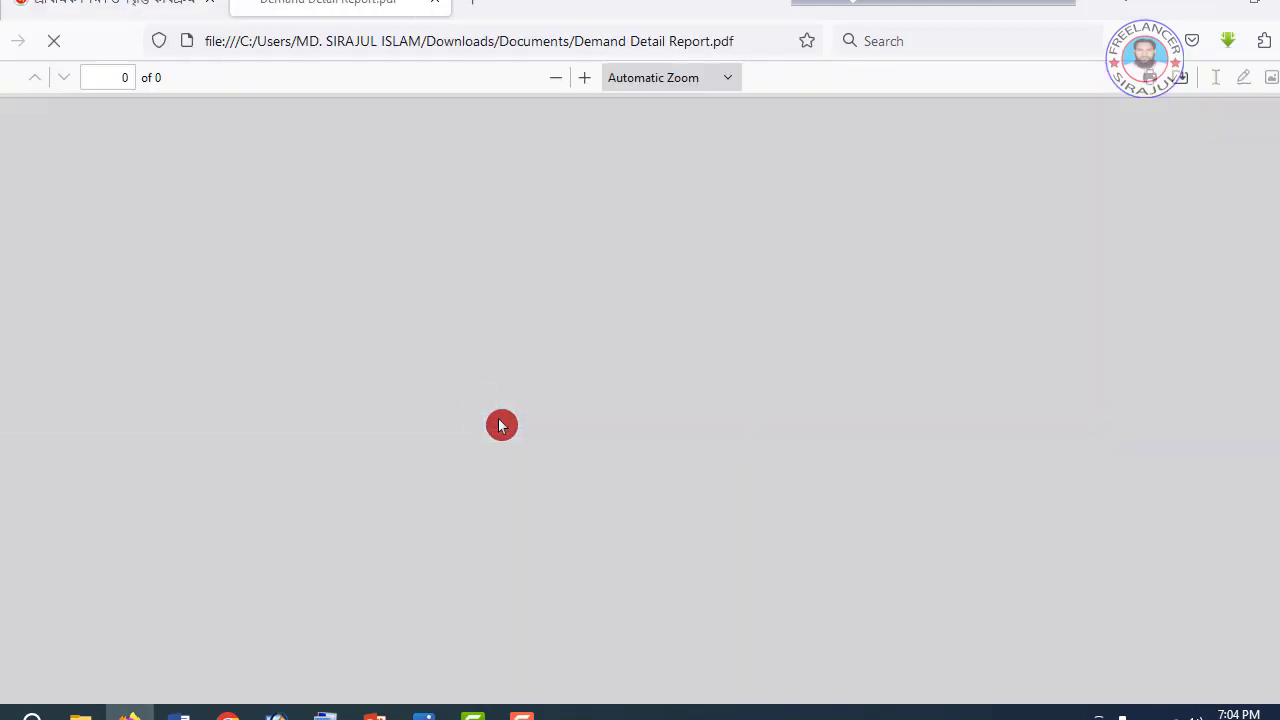
scroll(752, 455, down, 8)
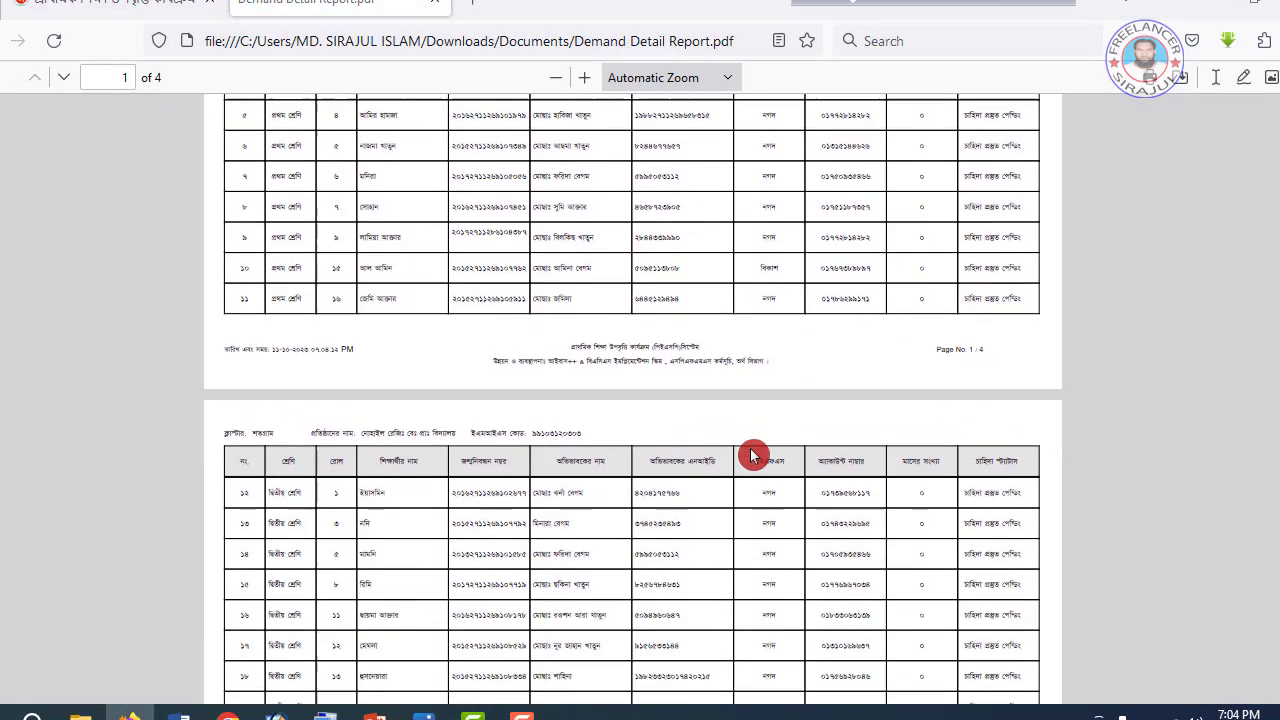
scroll(752, 455, up, 9)
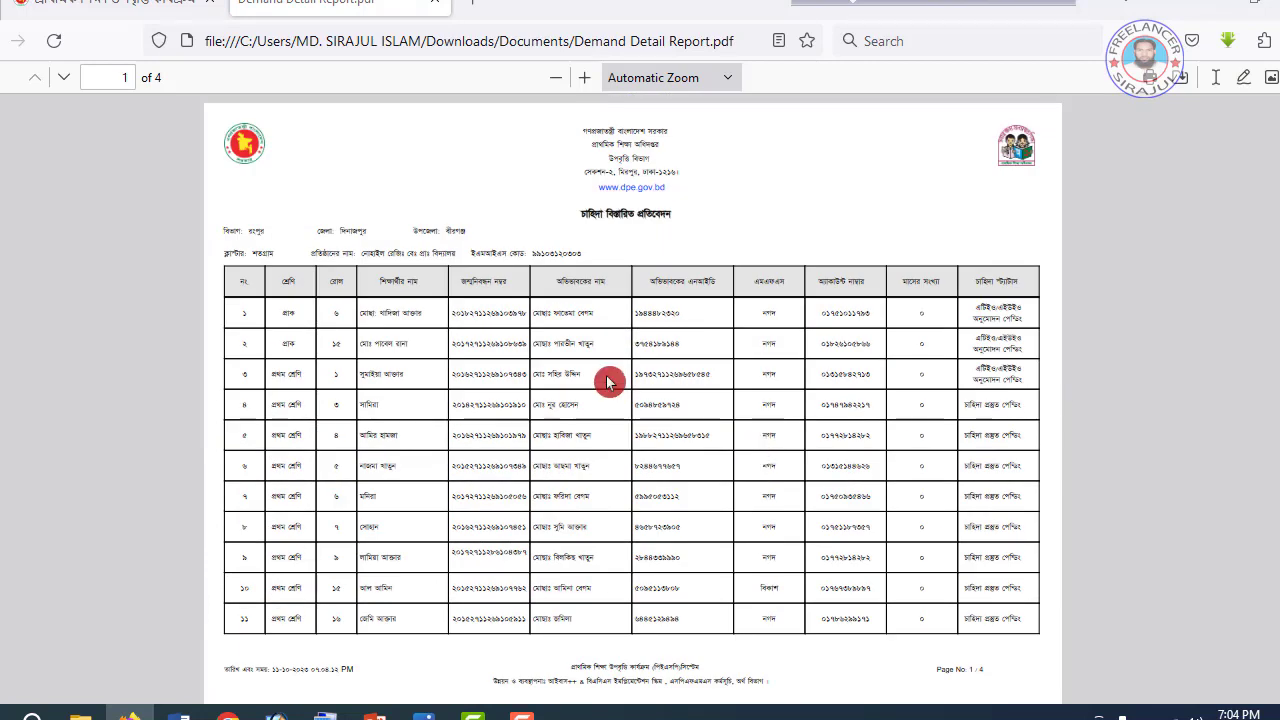
scroll(610, 390, down, 8)
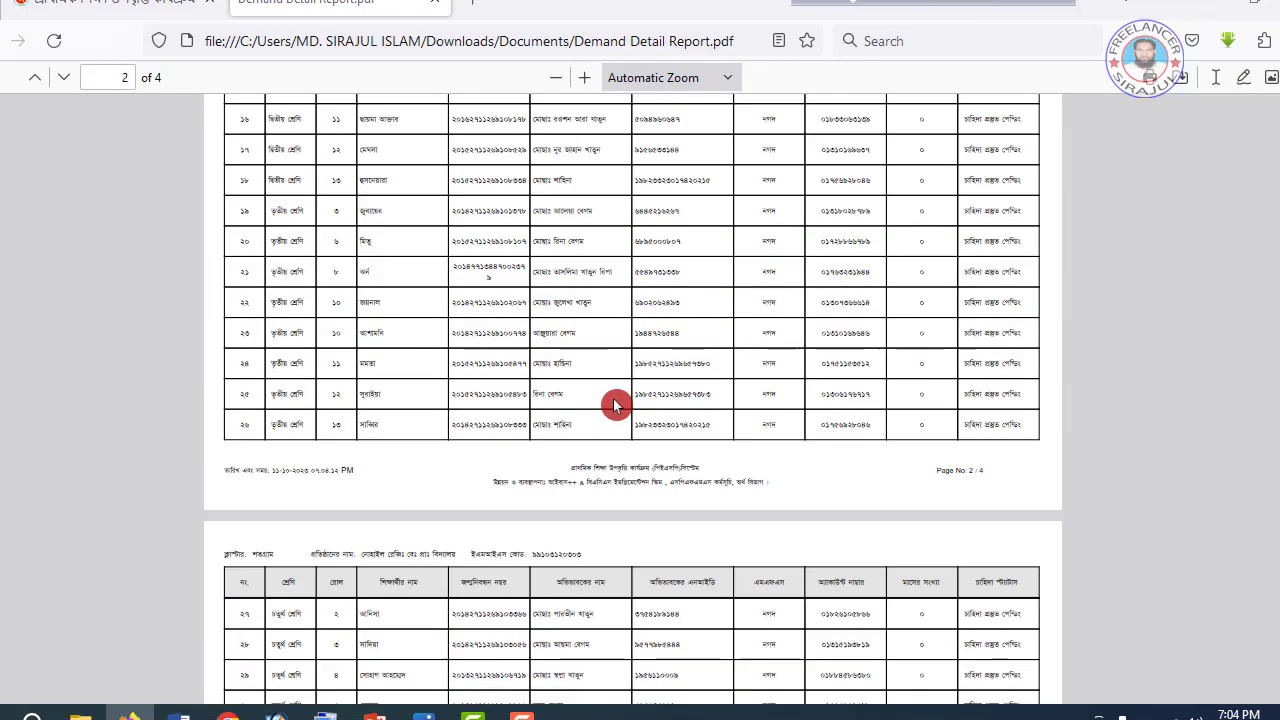
scroll(615, 405, up, 8)
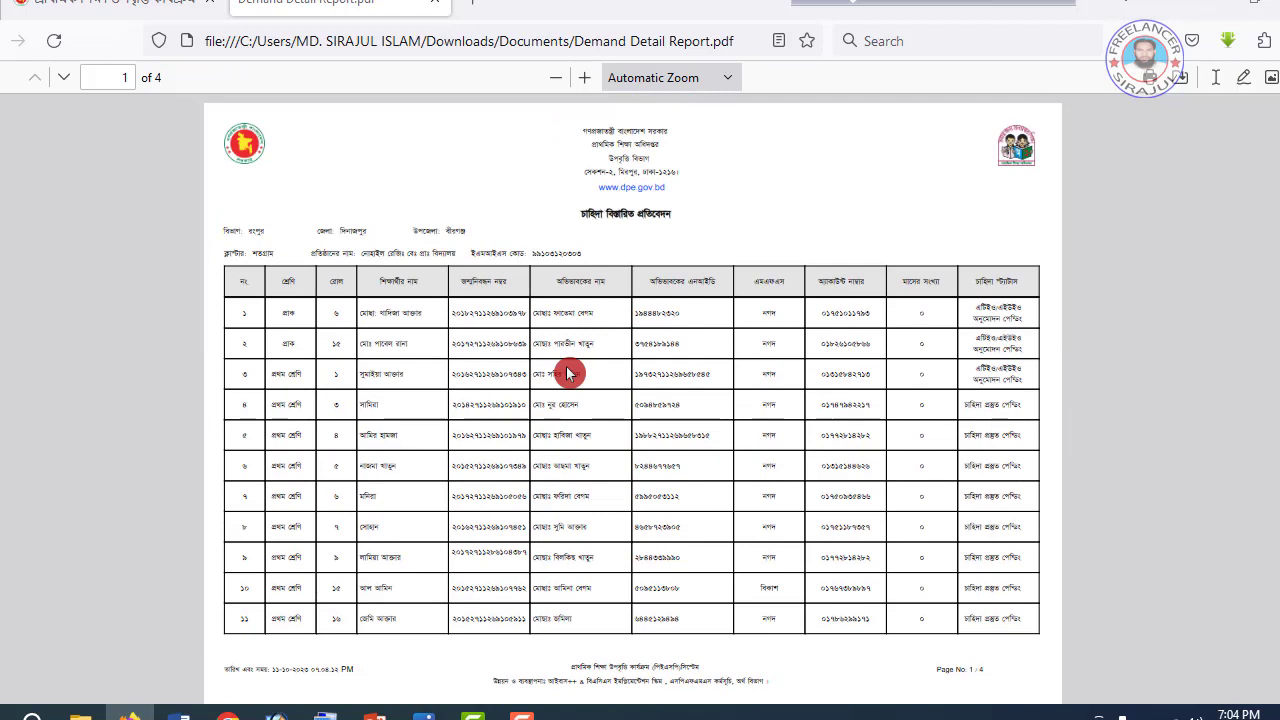